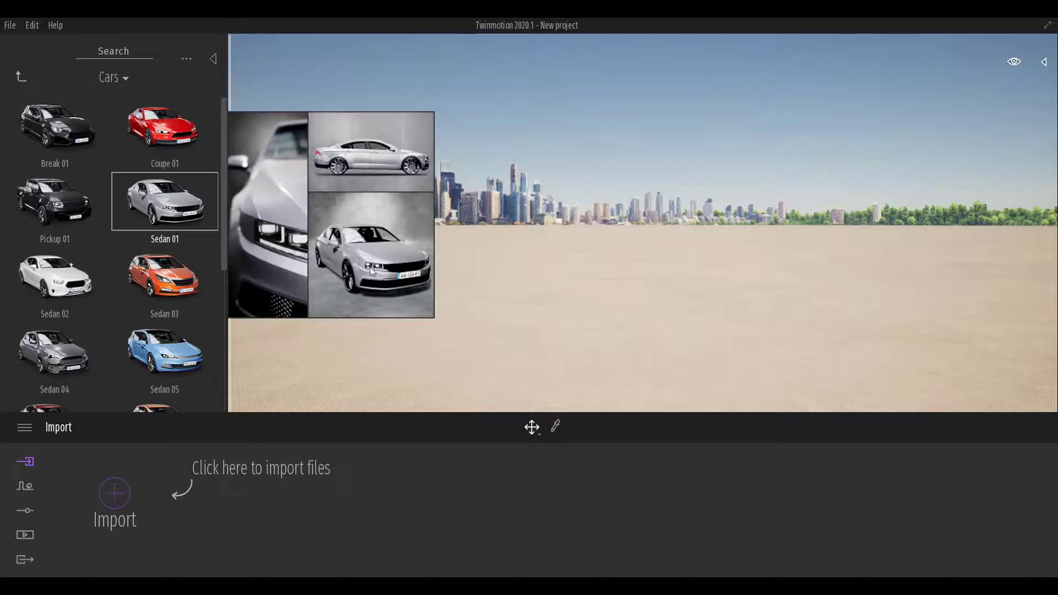
- Add Sedan 02, 05, 06 and the white Suv 01 from the Cars library to the ground
left_click_drag(88, 285, 693, 295)
left_click_drag(191, 356, 715, 325)
scroll(84, 382, "down", 1)
left_click_drag(600, 274, 765, 287)
scroll(81, 286, "down", 3)
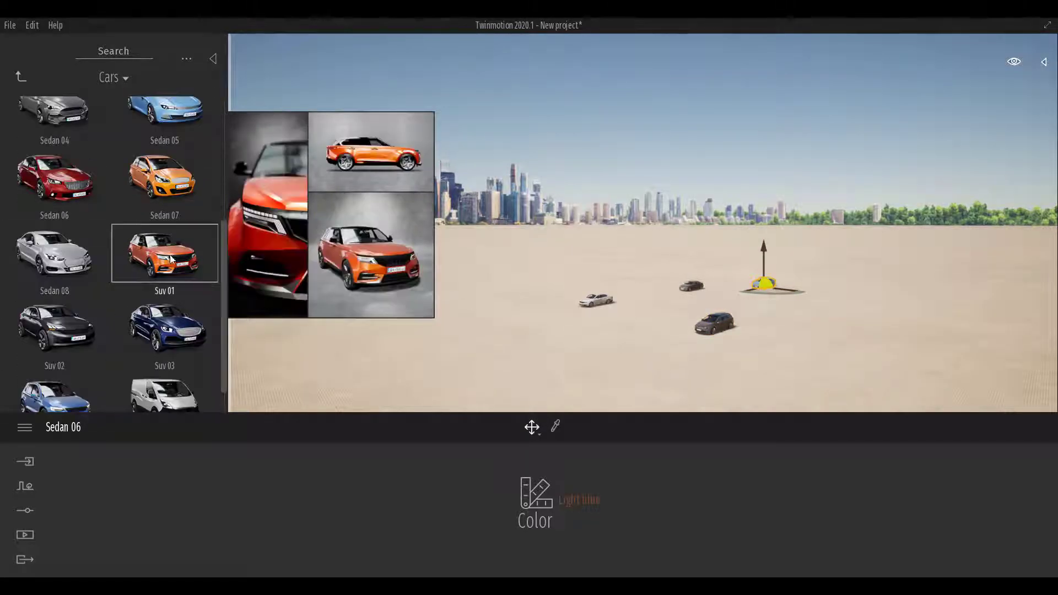
left_click_drag(164, 256, 609, 338)
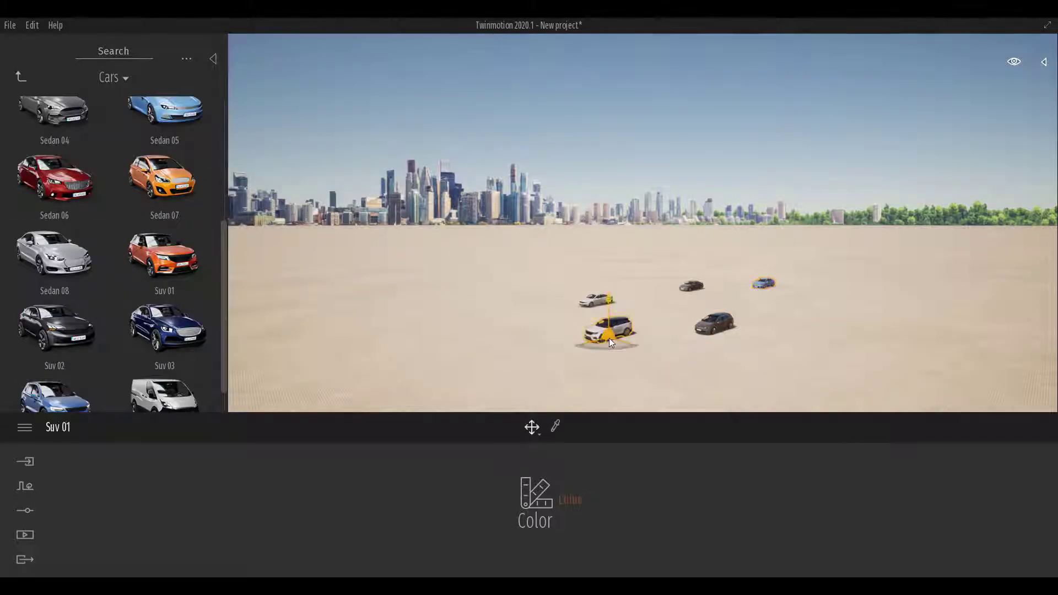
left_click(21, 76)
- Place City bus 02 and City bus 03 from the Buses library into the scene
left_click(182, 130)
left_click_drag(193, 128, 824, 305)
left_click_drag(80, 212, 659, 280)
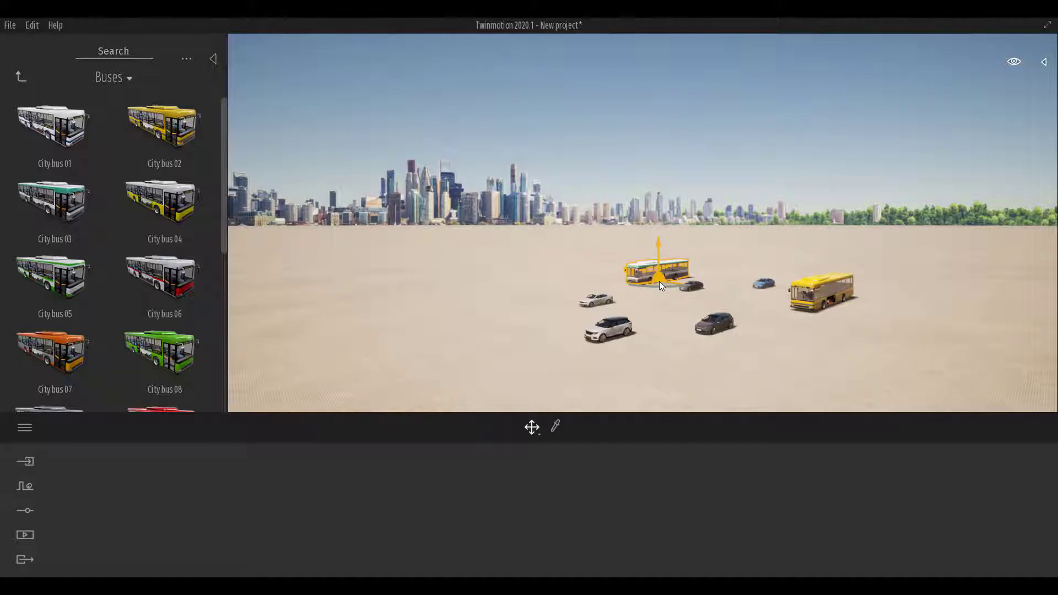
- Zoom in on the white SUV and move it left along the ground
left_click(607, 336)
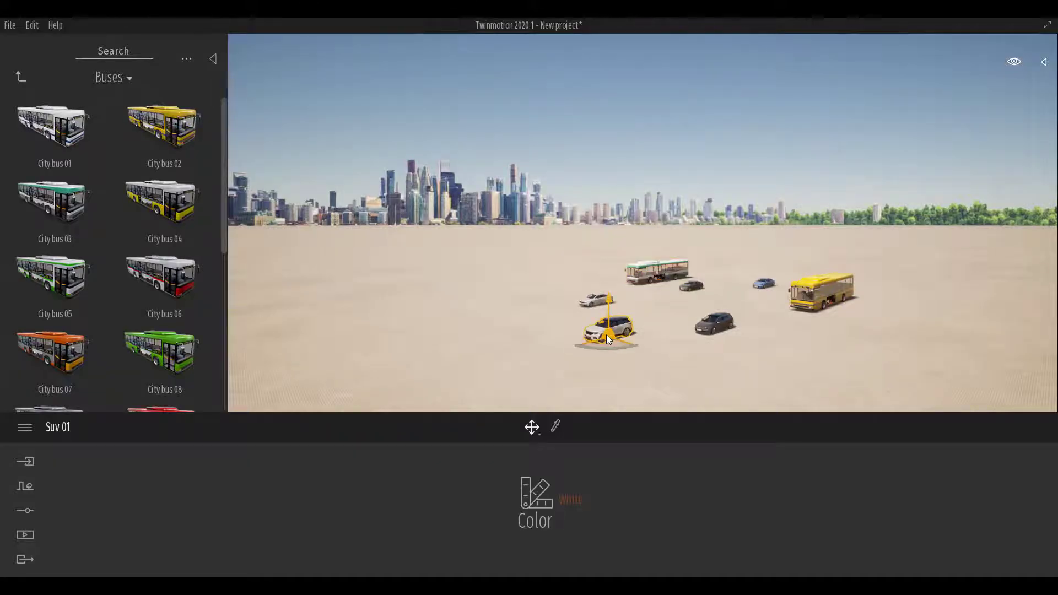
double_click(605, 335)
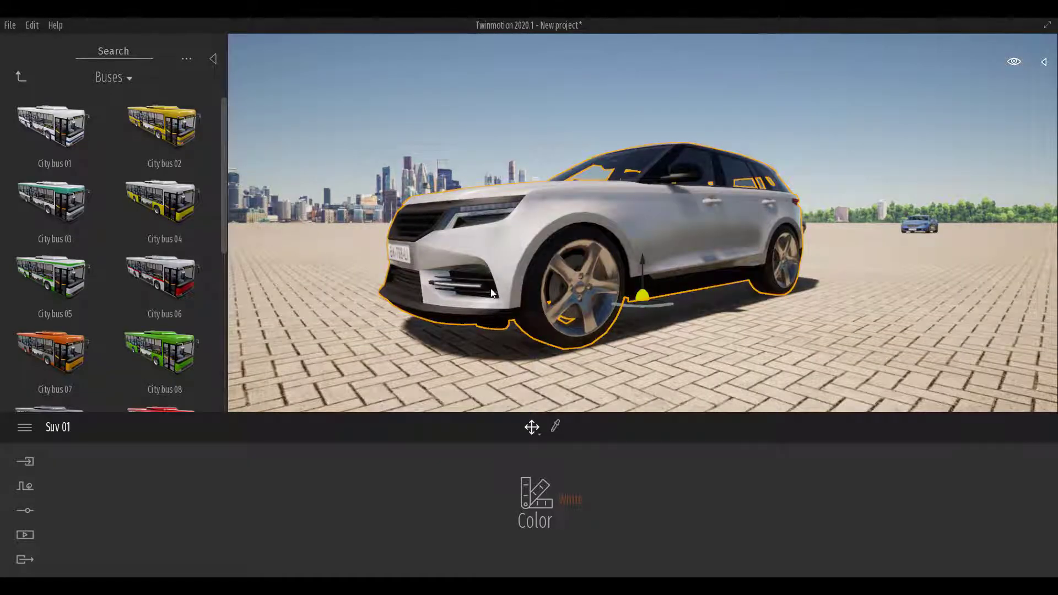
middle_click_drag(500, 292, 622, 298, "shift")
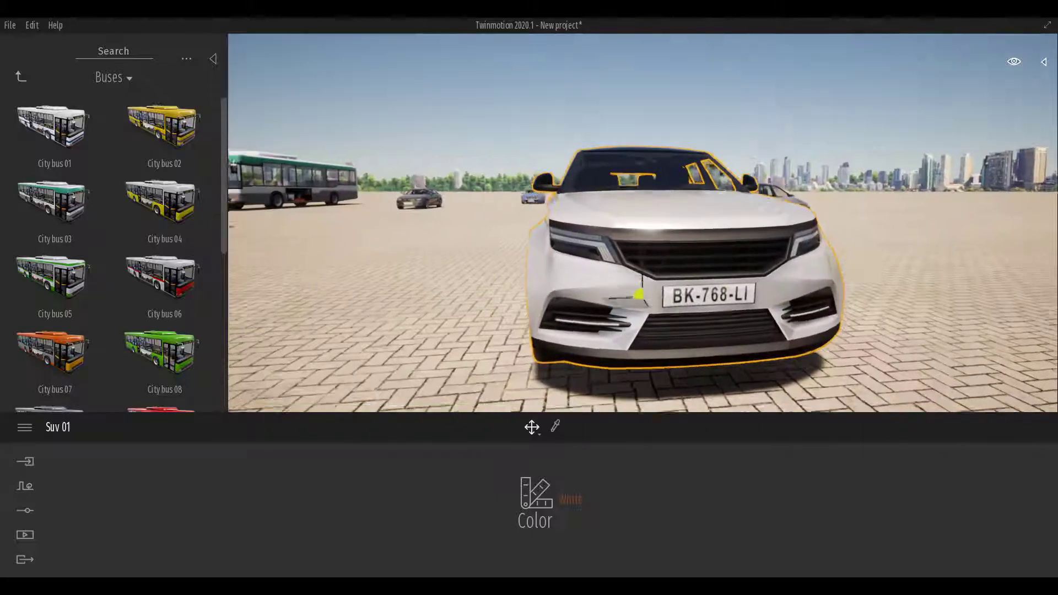
scroll(499, 293, "down", 8)
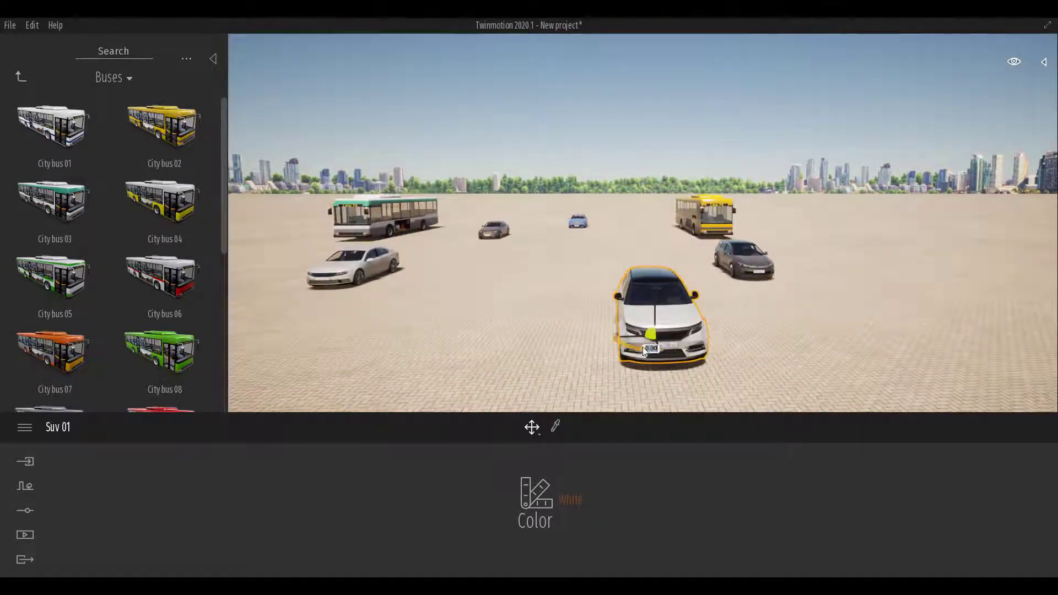
left_click_drag(642, 346, 547, 339)
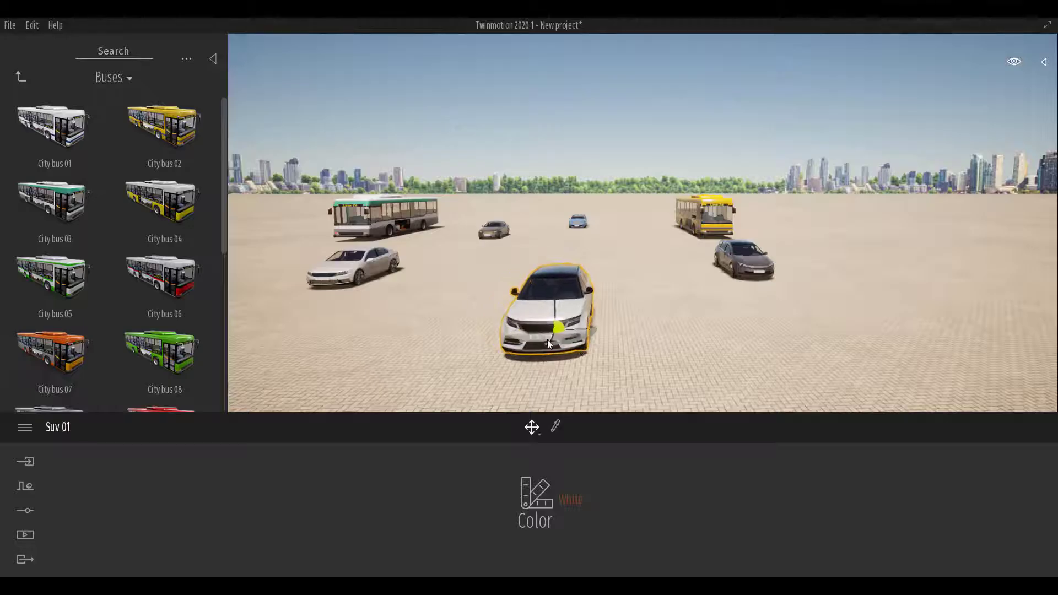
left_click(330, 256)
- Slide the silver sedan right and nudge the grey sedan up and left
left_click(371, 278)
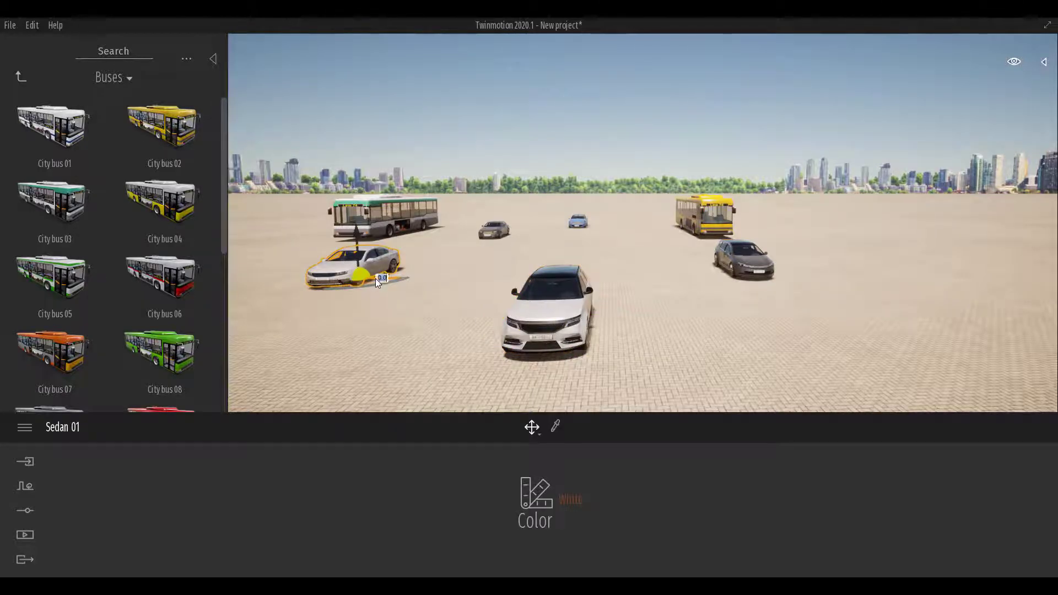
left_click_drag(377, 280, 456, 277)
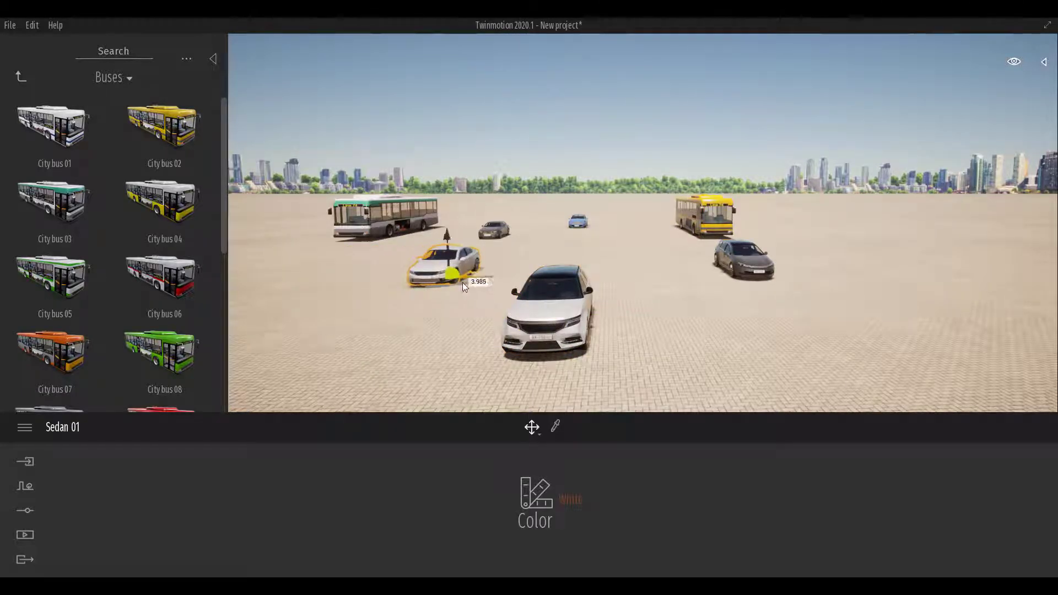
left_click(752, 270)
middle_click_drag(717, 324, 747, 302)
left_click_drag(736, 302, 677, 287)
middle_click_drag(596, 325, 576, 307)
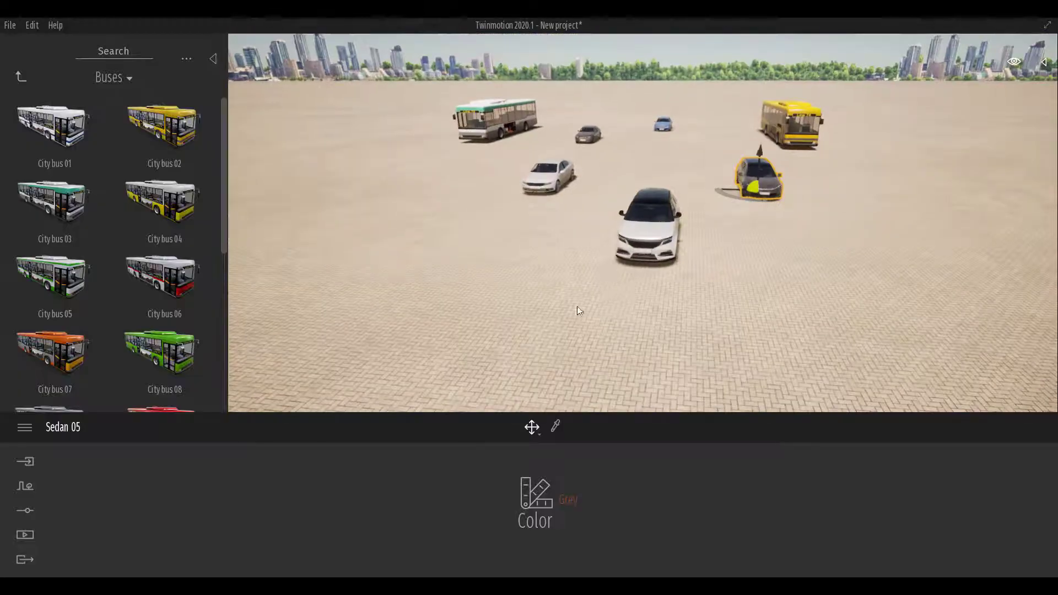
- Paint the white SUV Vivid red
left_click(640, 236)
scroll(640, 237, "up", 5)
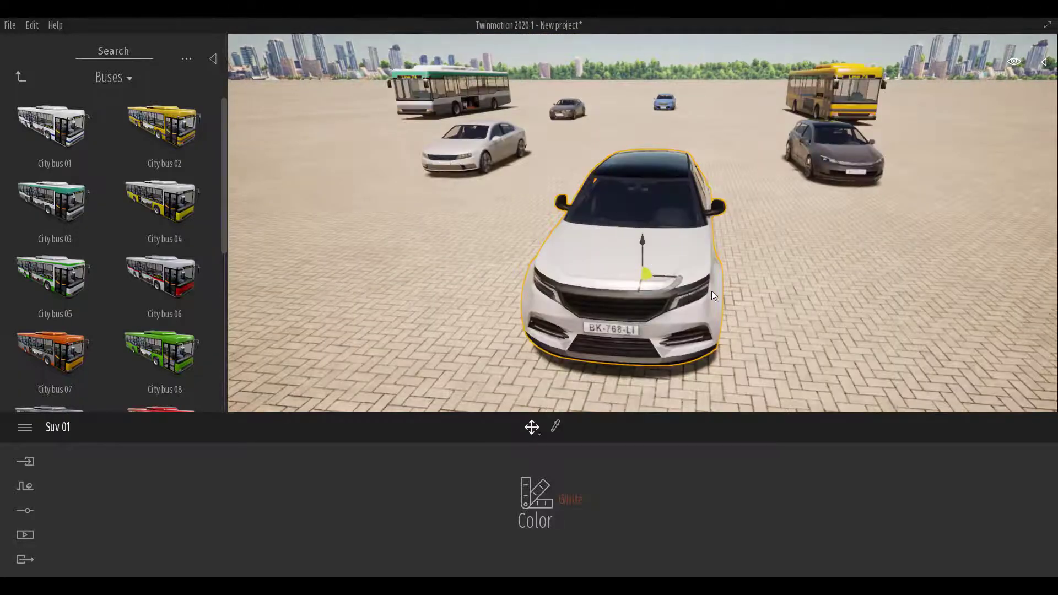
scroll(711, 290, "down", 4)
left_click(573, 496)
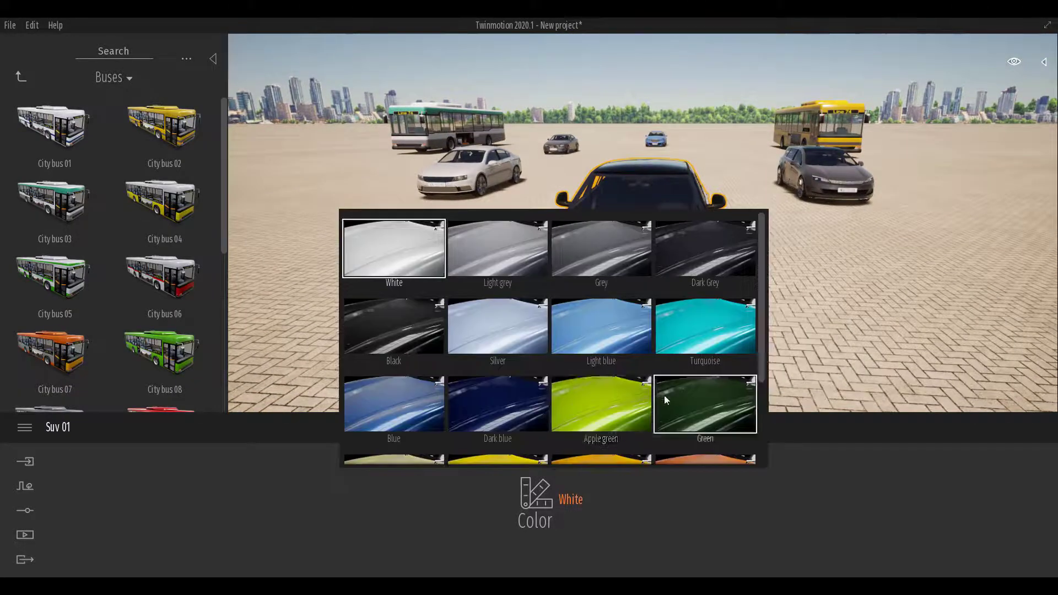
scroll(617, 401, "down", 2)
left_click(483, 403)
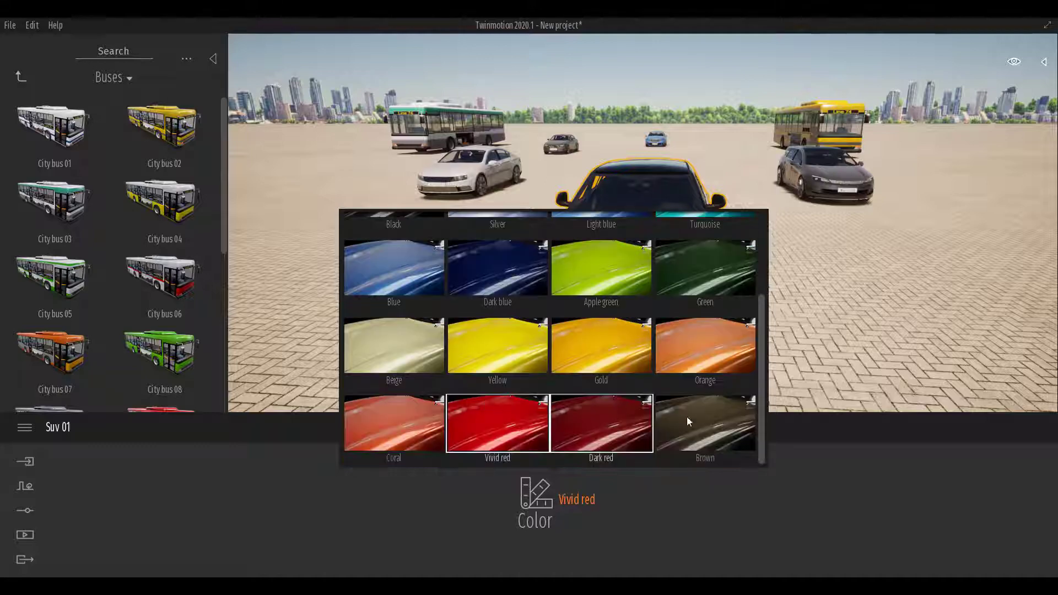
left_click(693, 167)
middle_click_drag(721, 328, 765, 303, "shift")
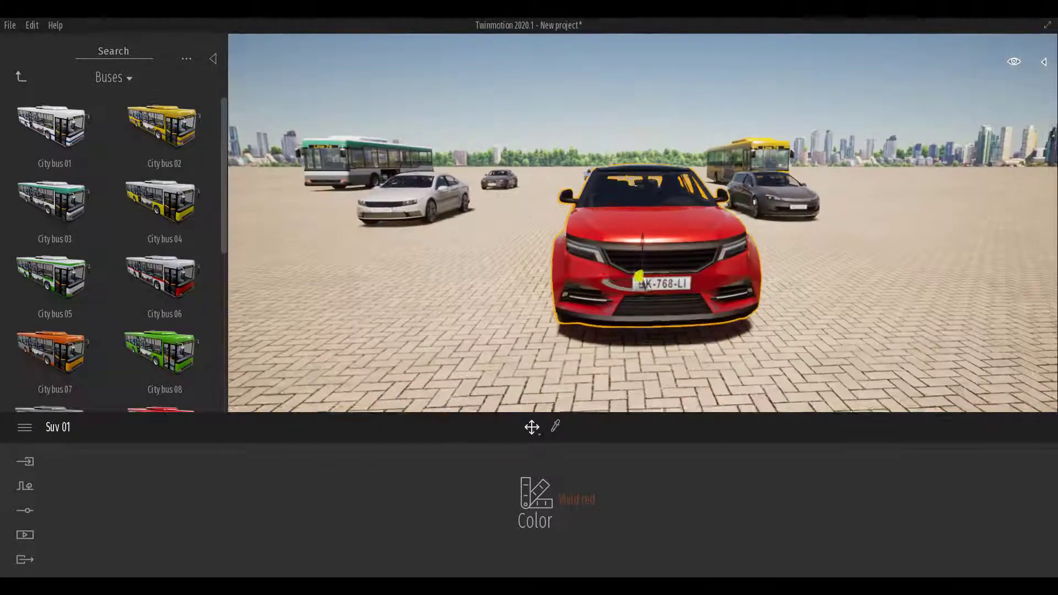
scroll(701, 267, "up", 3)
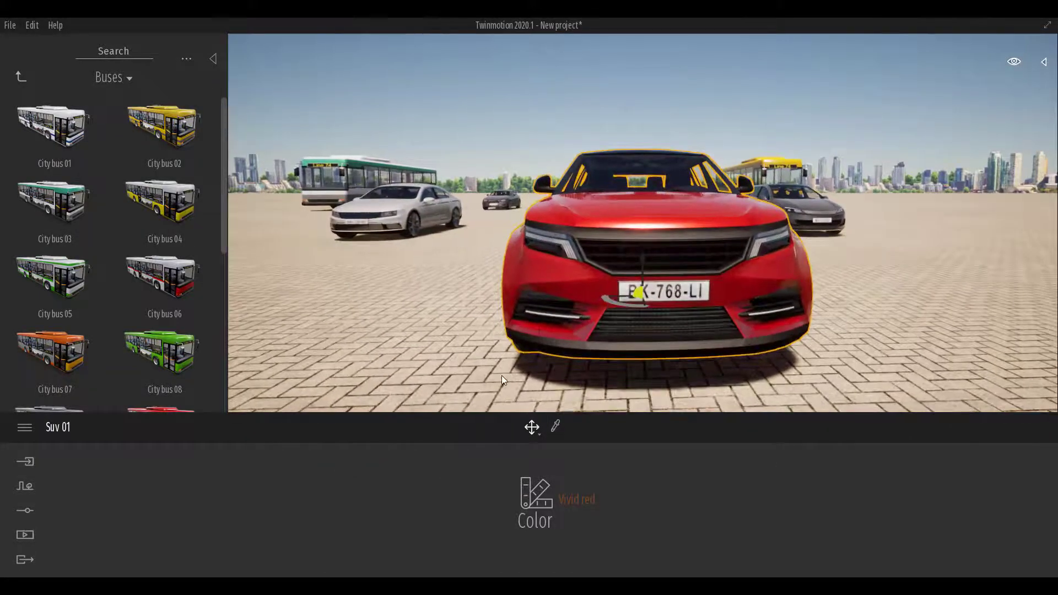
left_click(24, 537)
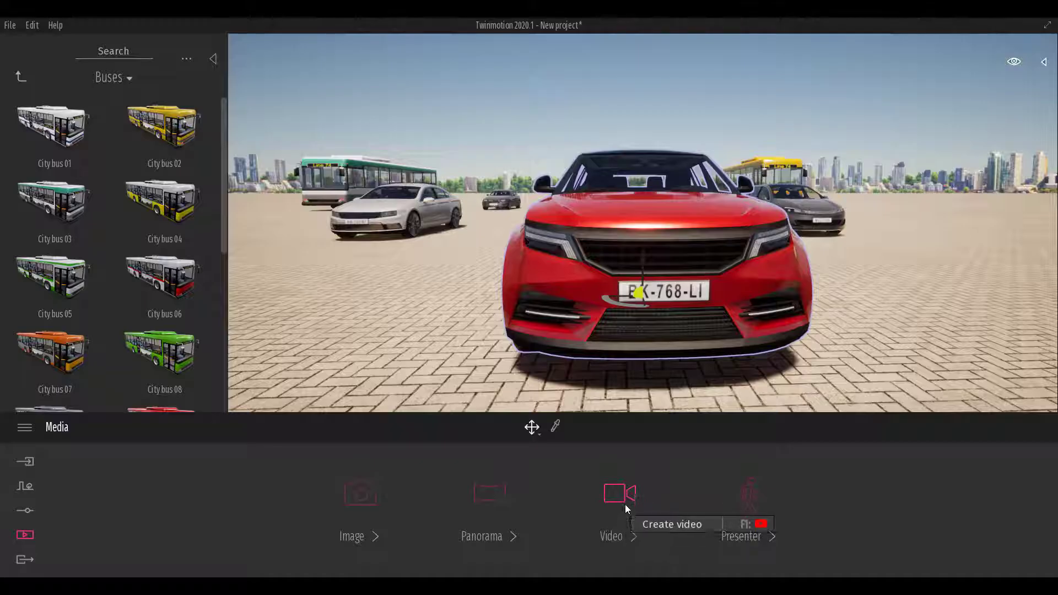
- Create a new still image, Image1, from the current view of the SUV
left_click(361, 498)
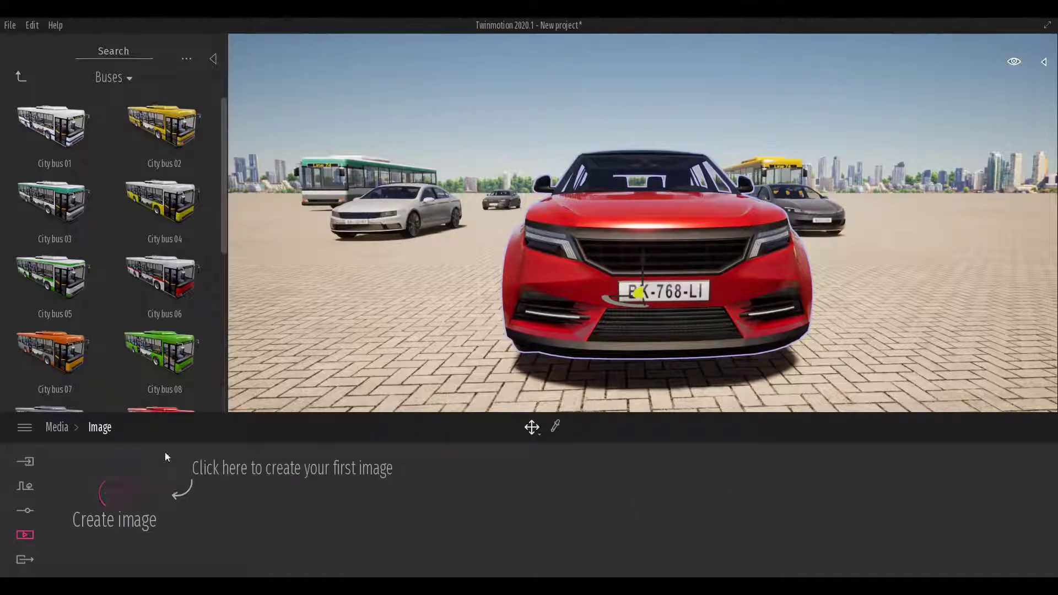
left_click(124, 495)
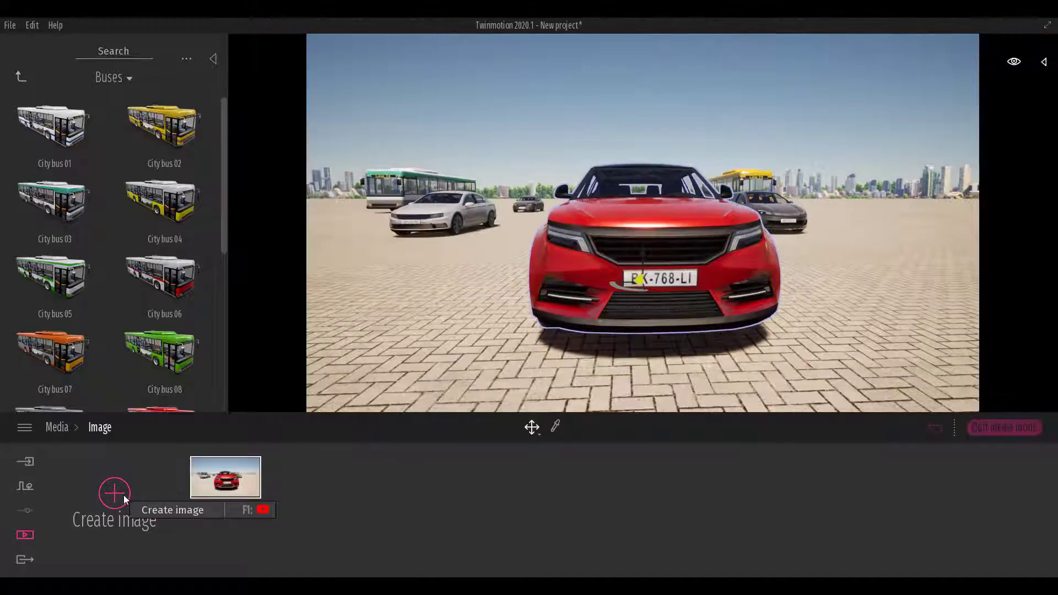
mouse_move(247, 507)
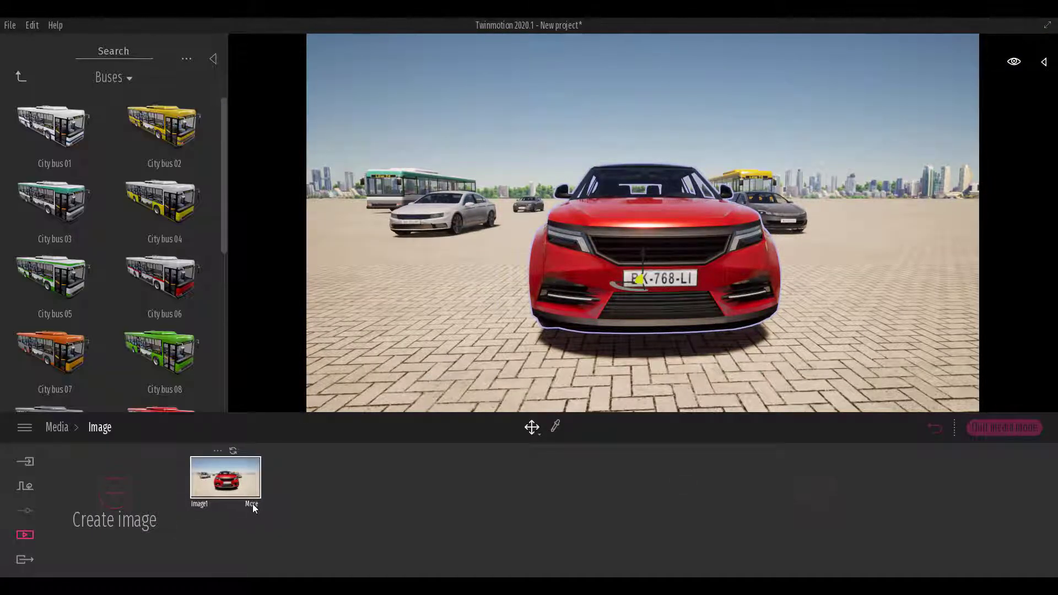
left_click(252, 504)
- Change Image1's weather from sunny to cloudy
left_click(426, 495)
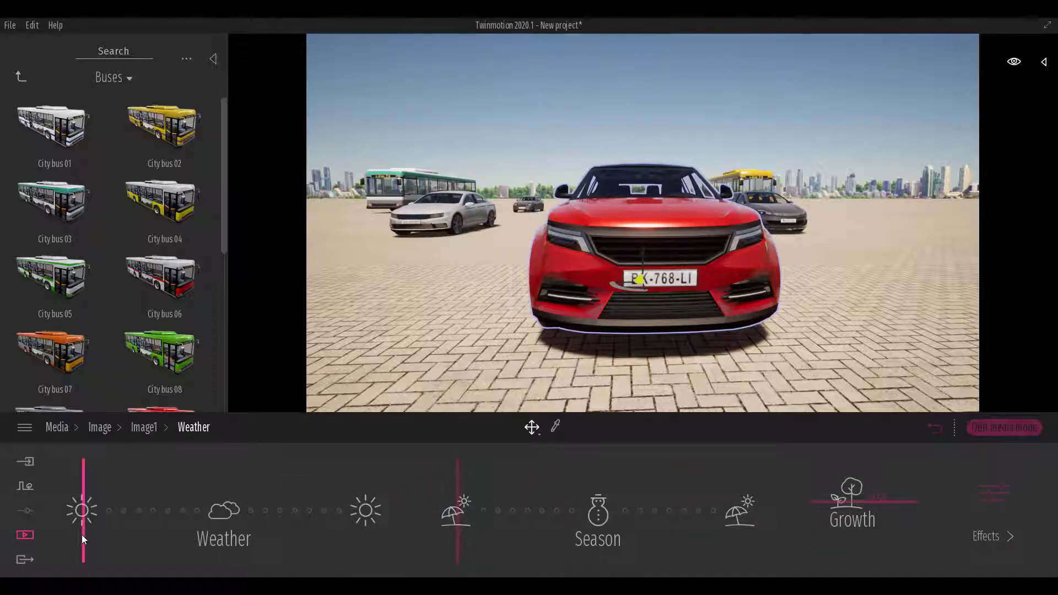
mouse_move(83, 535)
left_mouse_down()
mouse_move(180, 537)
mouse_move(167, 538)
left_mouse_up()
left_click(143, 427)
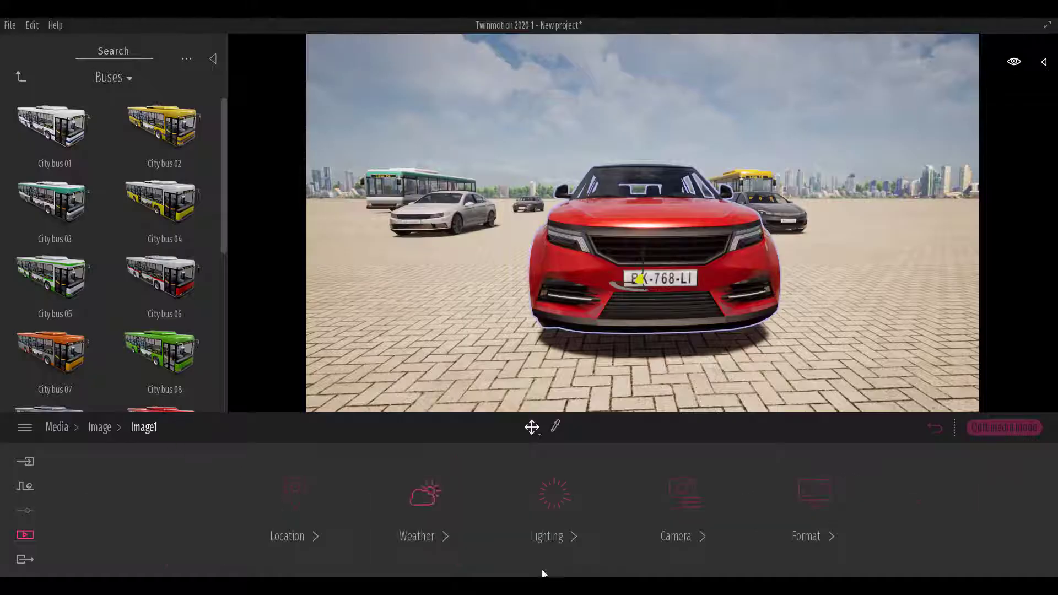
left_click(101, 427)
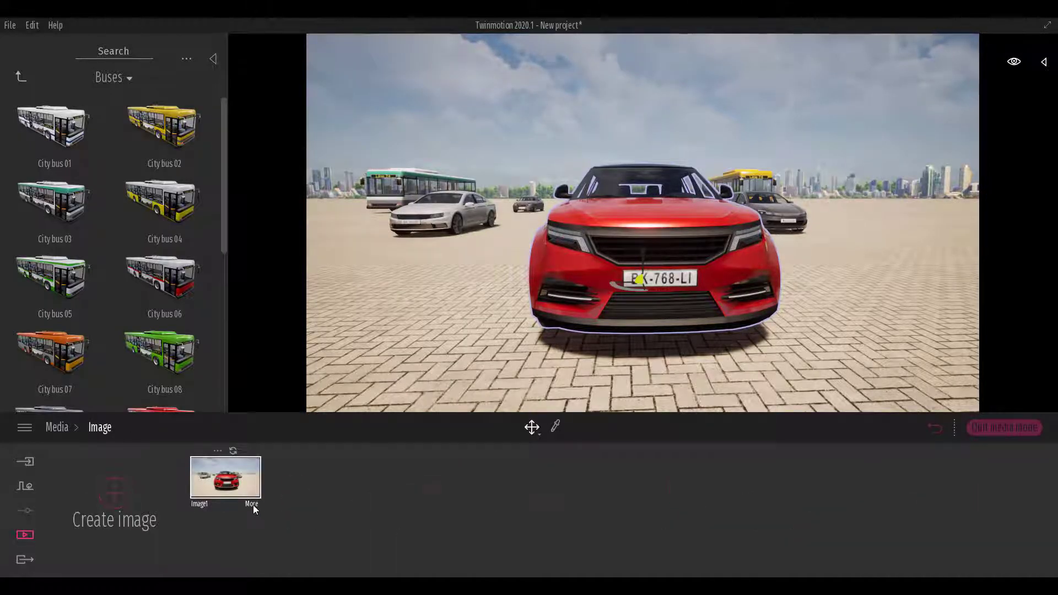
- Darken Image1's lighting exposure to -1.47 and raise sun reflection to 0.93
left_click(252, 504)
left_click(555, 489)
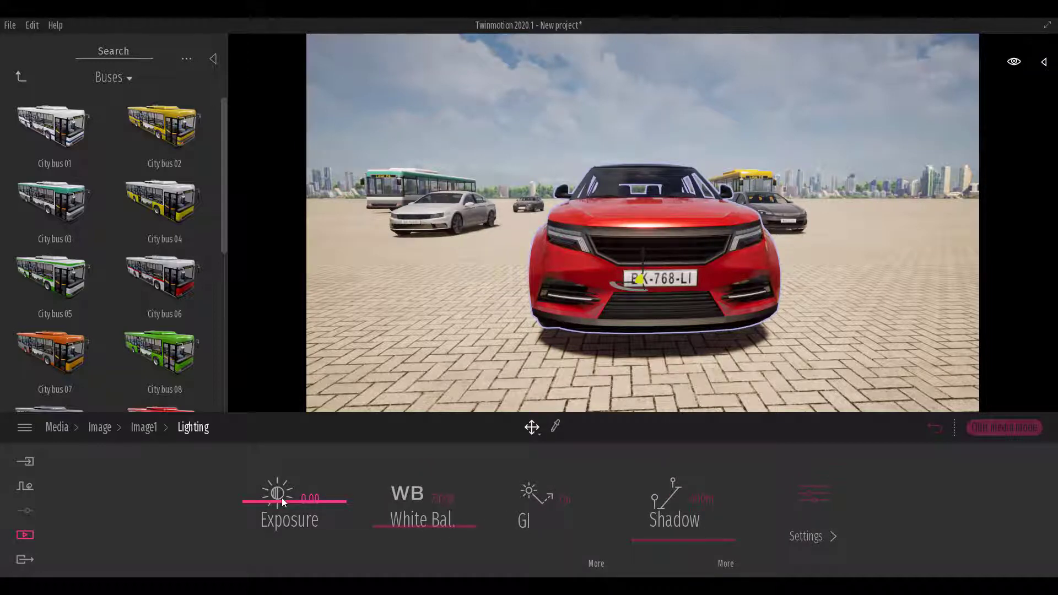
mouse_move(282, 500)
left_mouse_down()
mouse_move(287, 520)
mouse_move(287, 511)
left_mouse_up()
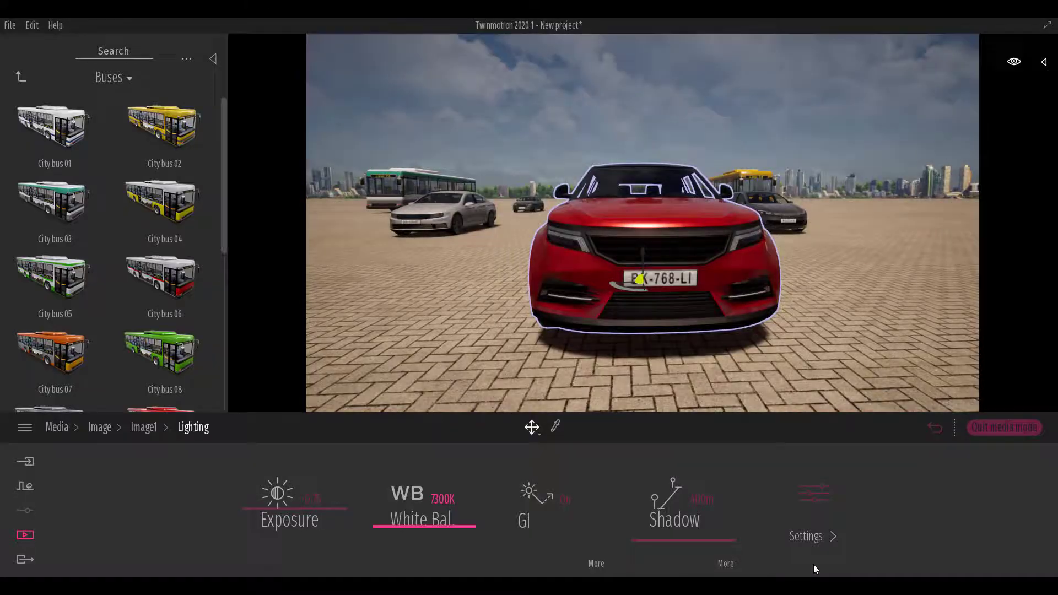
left_click(820, 519)
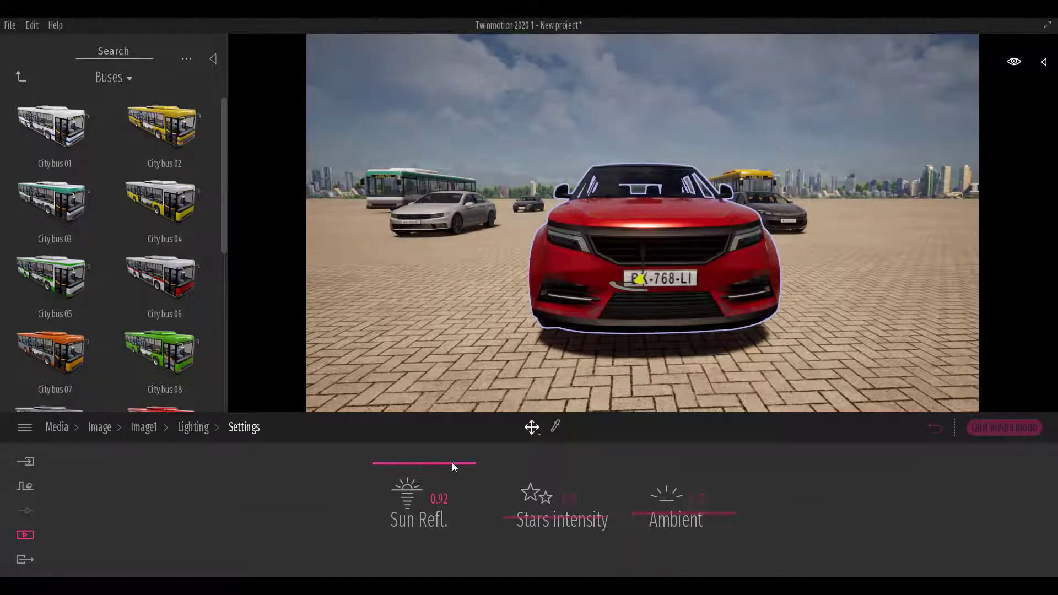
left_click_drag(453, 465, 455, 474)
left_click(142, 433)
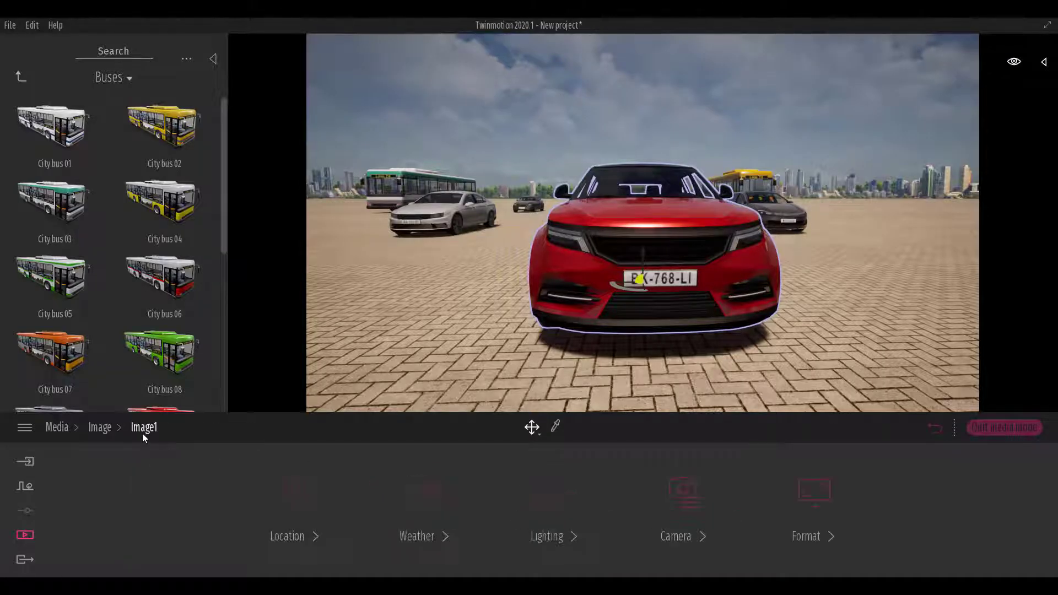
left_click(692, 487)
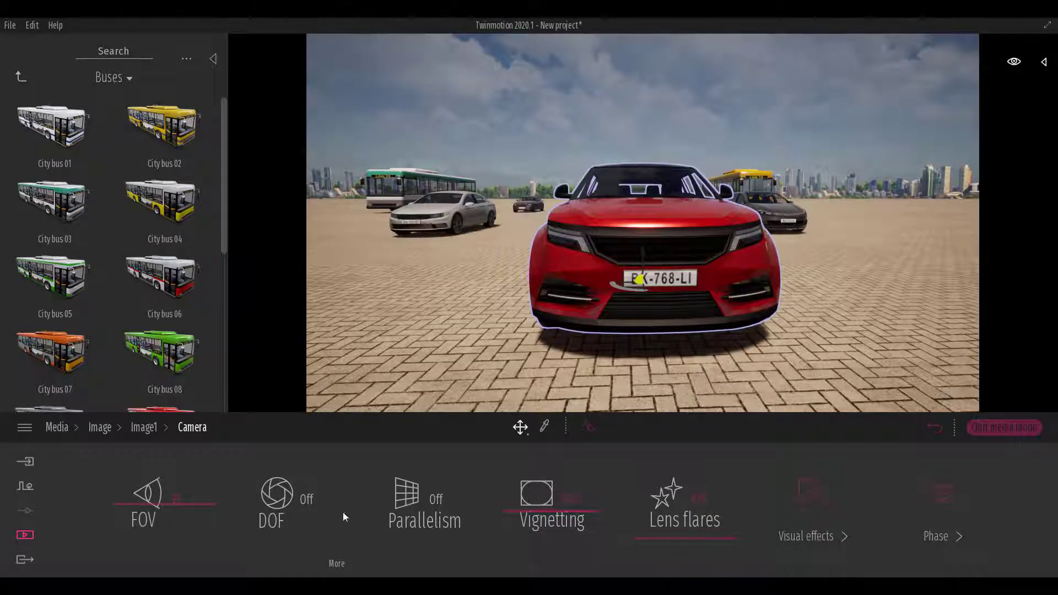
- Leave depth of field off and set the camera field of view to 50
left_click(298, 499)
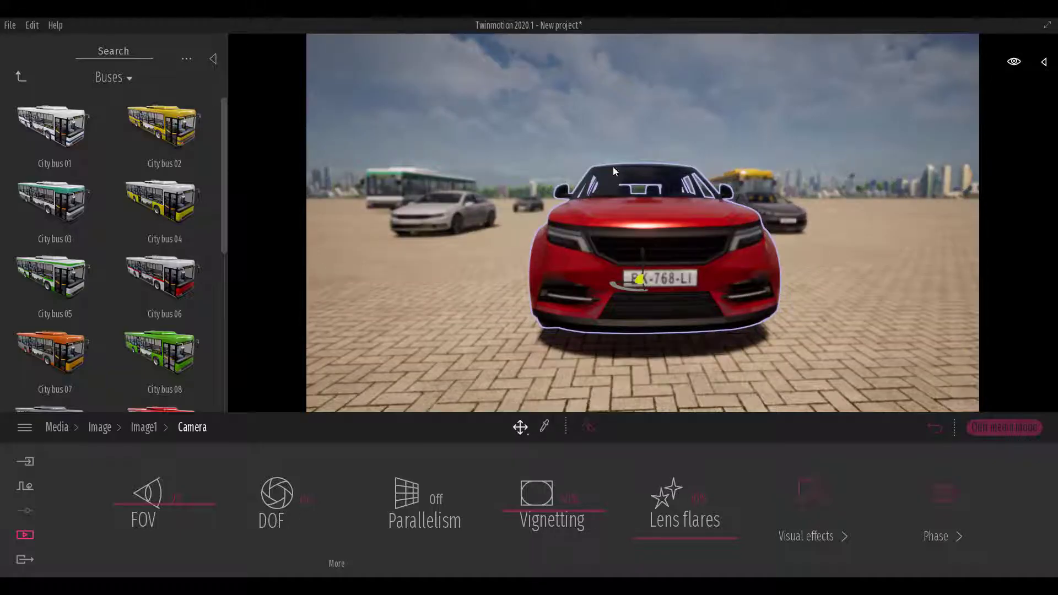
left_click(306, 498)
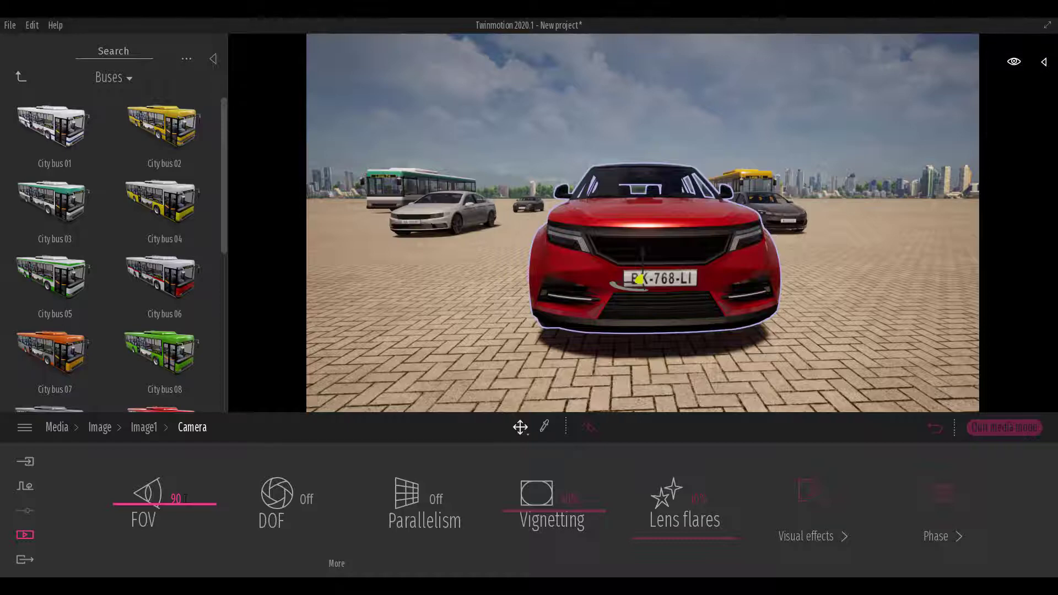
left_click(185, 498)
type("50")
key("Return")
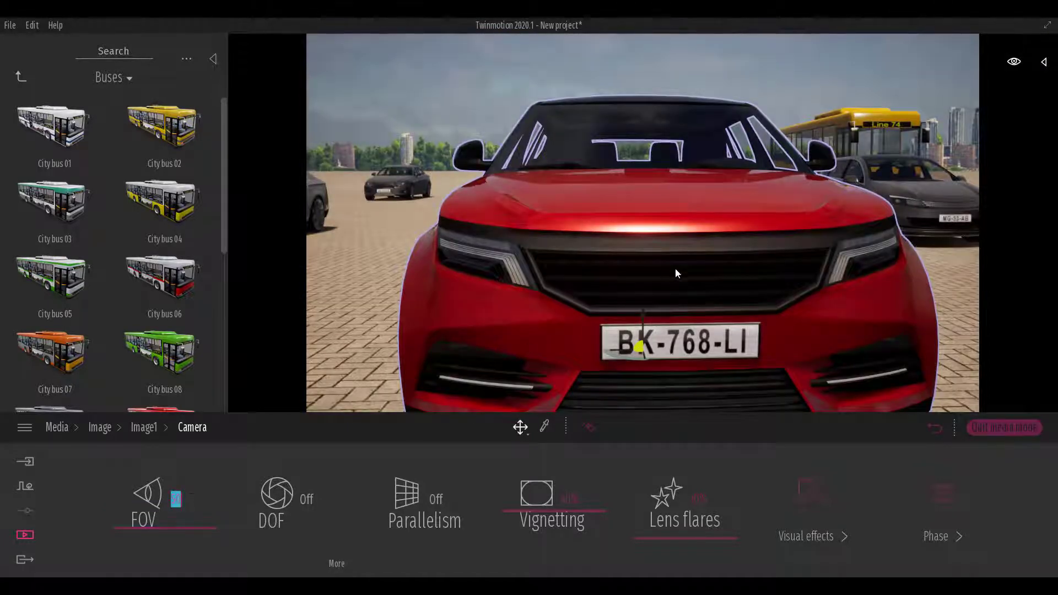
- Dolly back and orbit to frame the red SUV's front among the cars and buses
scroll(680, 272, "down", 3)
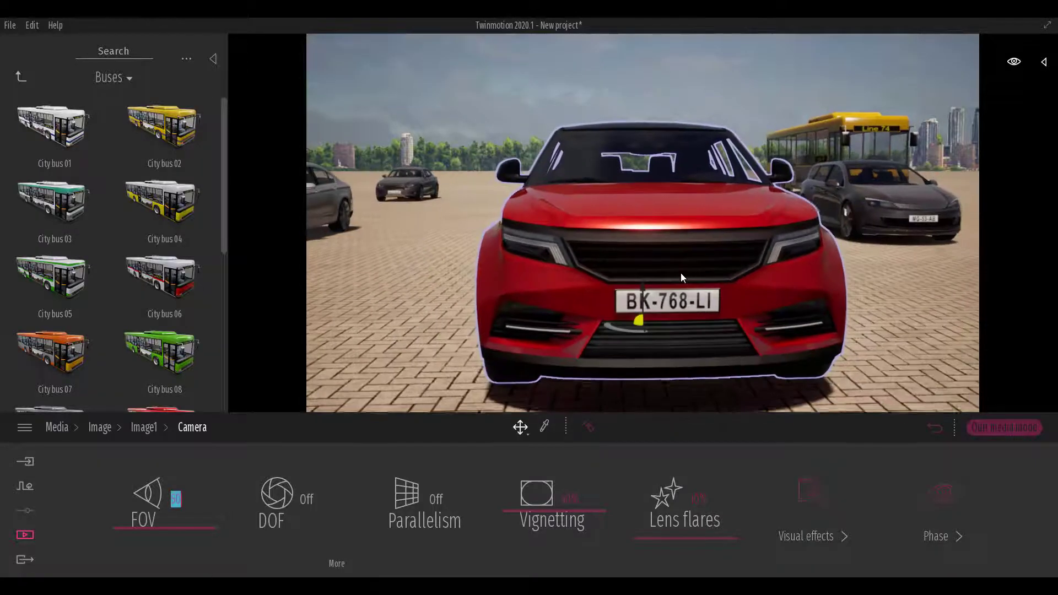
middle_click_drag(679, 283, 625, 282, "shift")
scroll(650, 283, "down", 2)
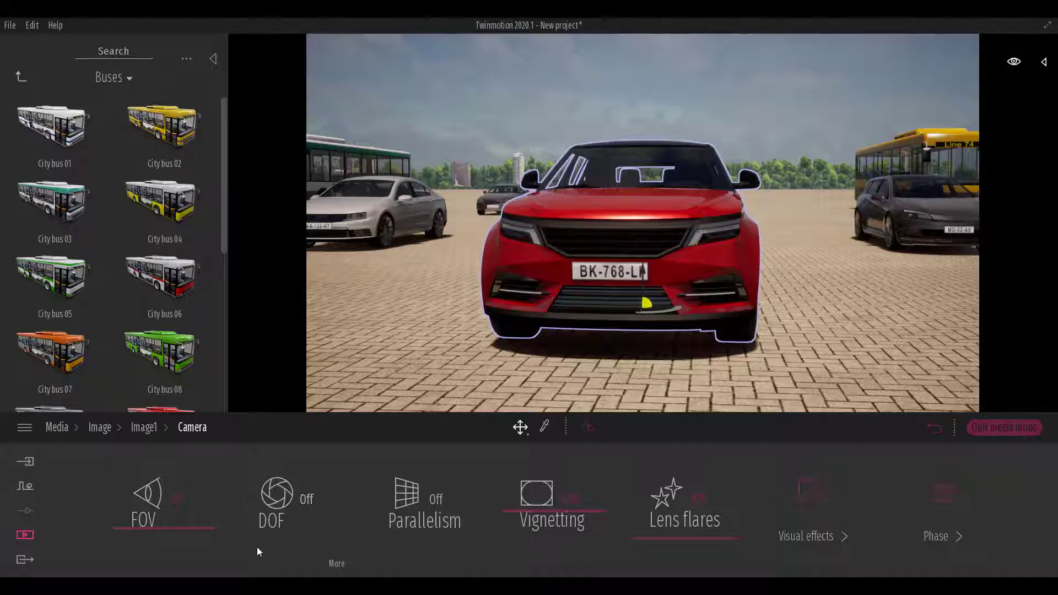
- Switch depth of field on, try field of view 90 then return it to 50, and show DOF details
left_click(307, 499)
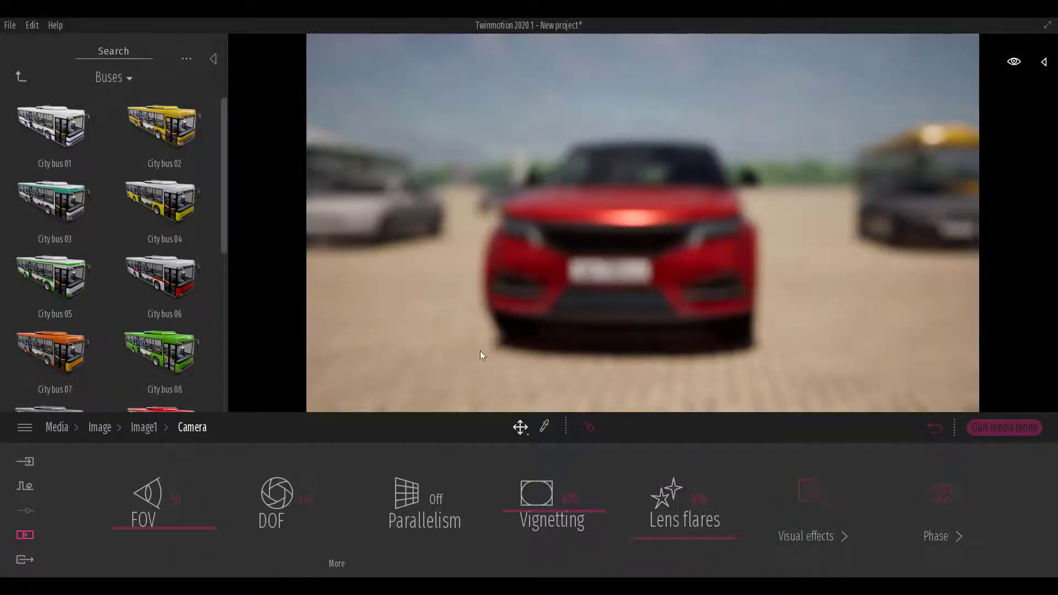
left_click(177, 499)
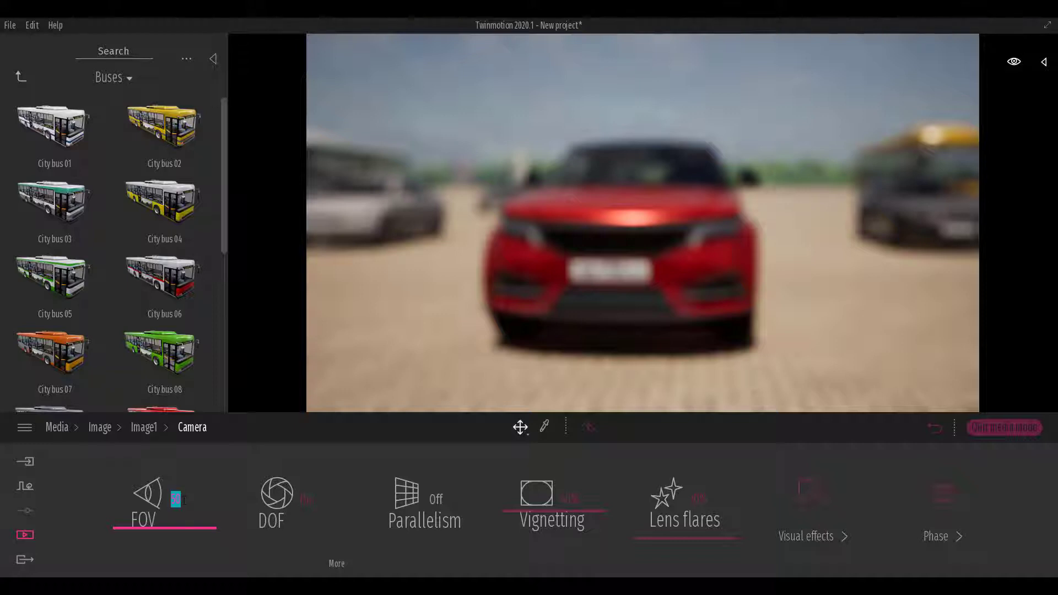
type("90")
key("Return")
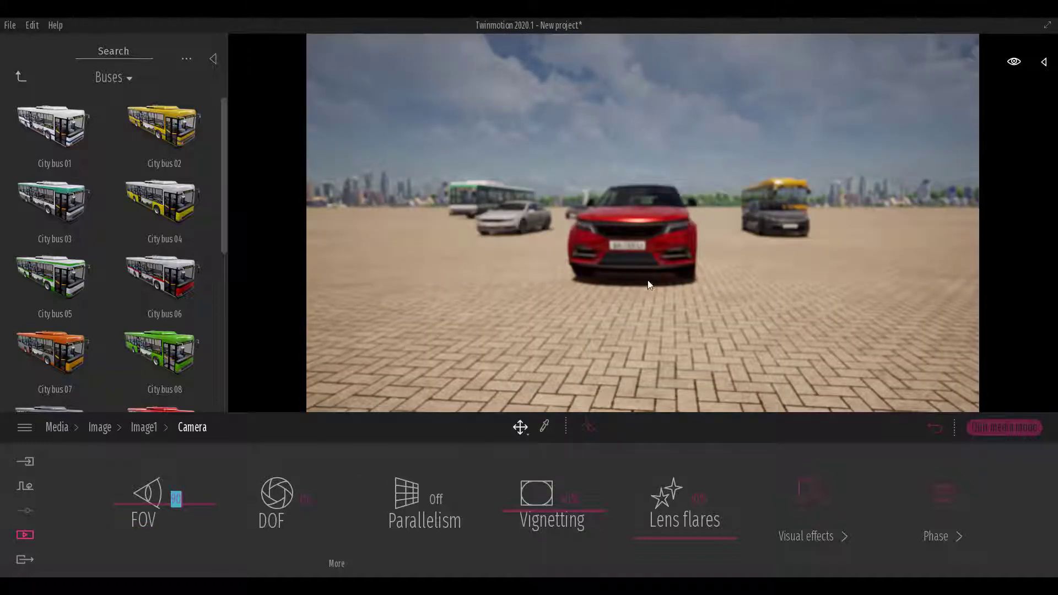
type("50")
key("Return")
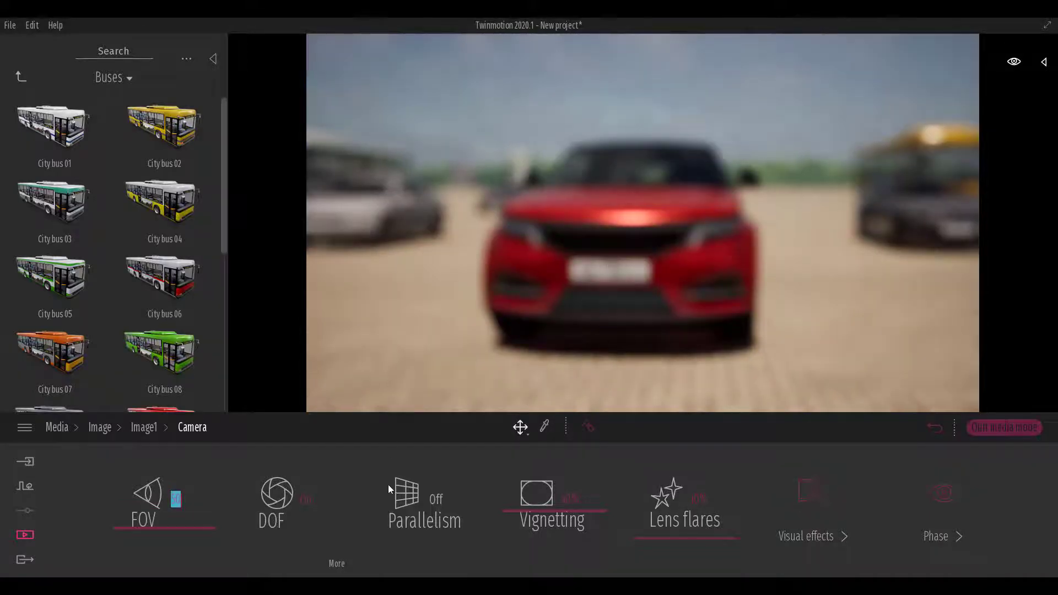
left_click(337, 564)
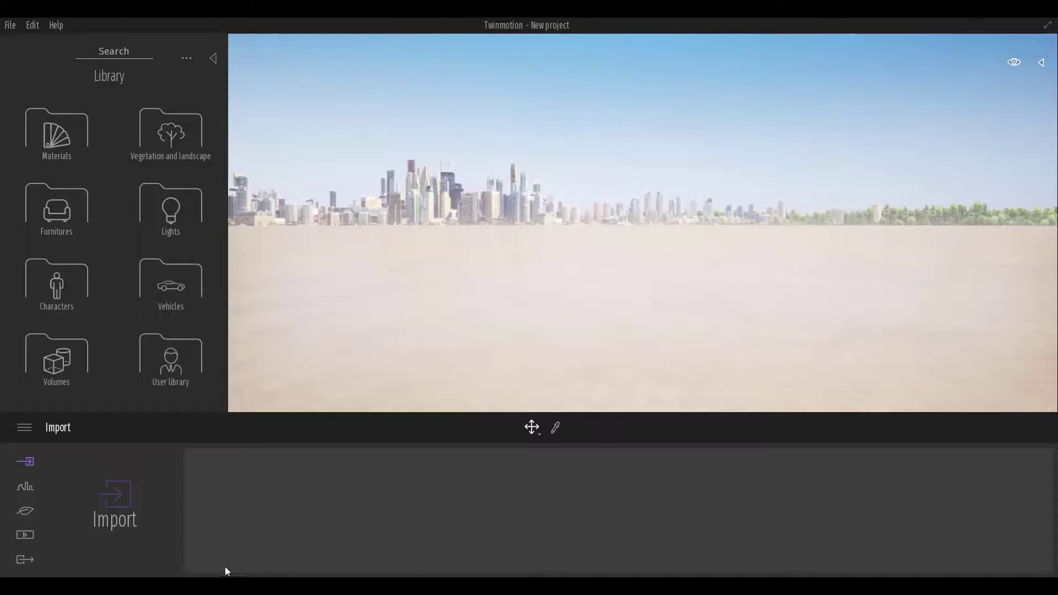
- Place three cars, including Sedan 05 and a white car, on the ground and show Media images
left_click(187, 298)
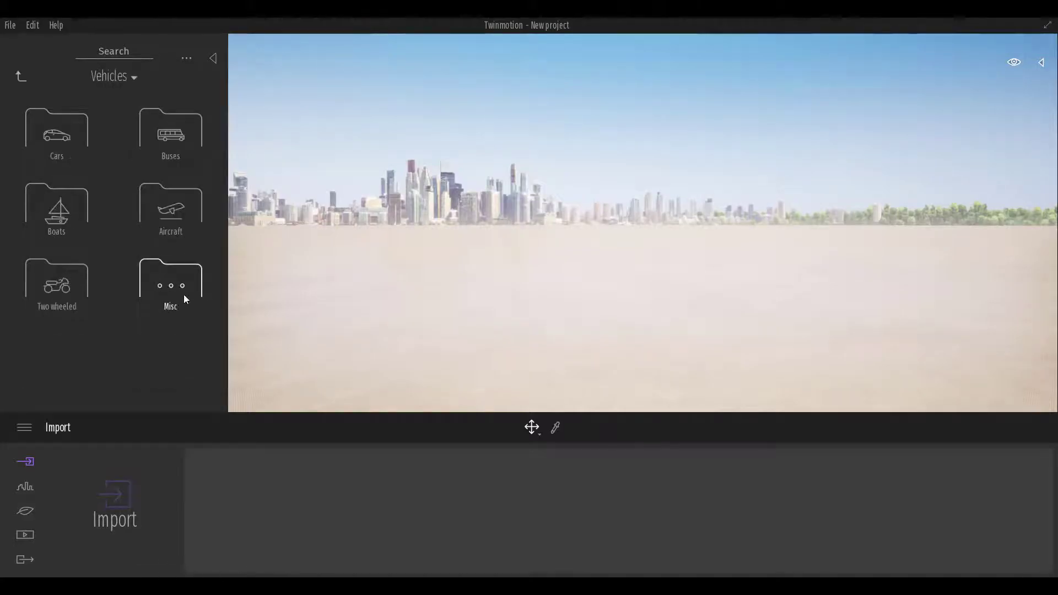
left_click(44, 137)
left_click_drag(47, 140, 620, 319)
left_click_drag(165, 366, 628, 355)
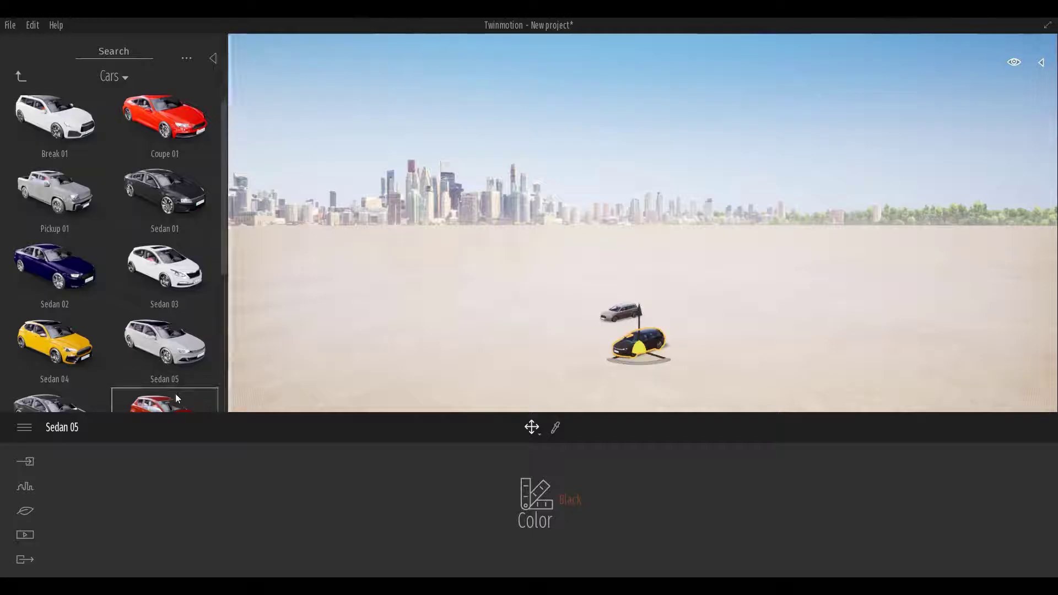
left_click_drag(175, 393, 721, 334)
left_click(636, 346)
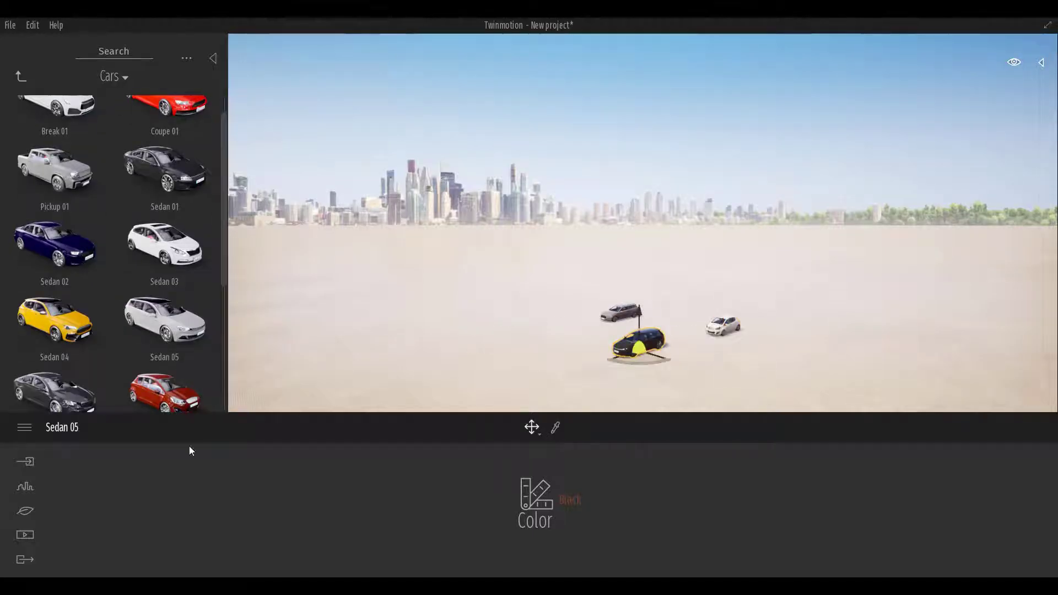
left_click(25, 534)
left_click(350, 495)
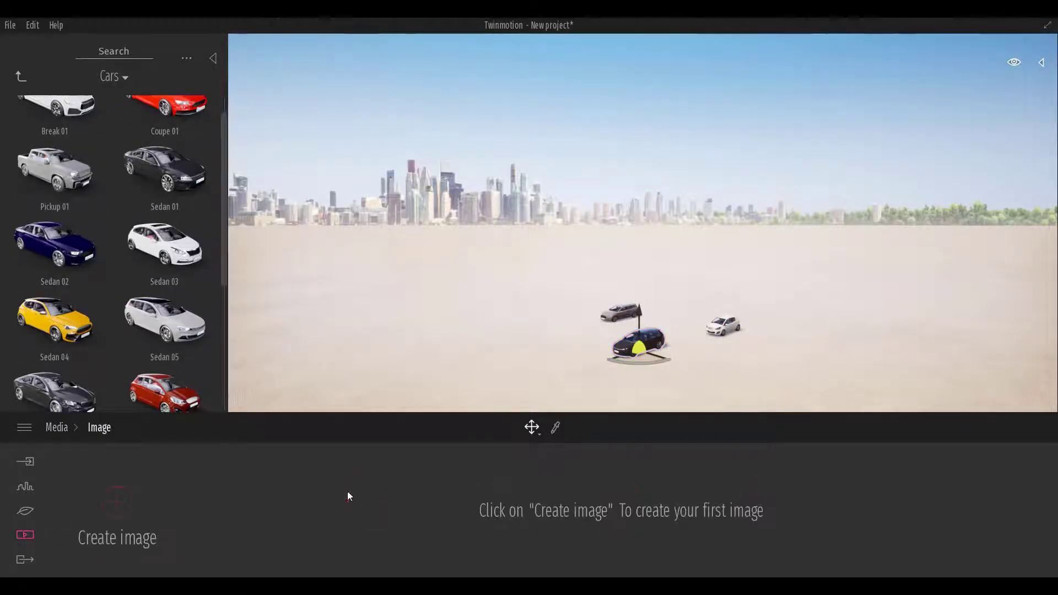
- Create a new image and bring up its near and far blur settings
left_click(116, 502)
left_click(661, 525)
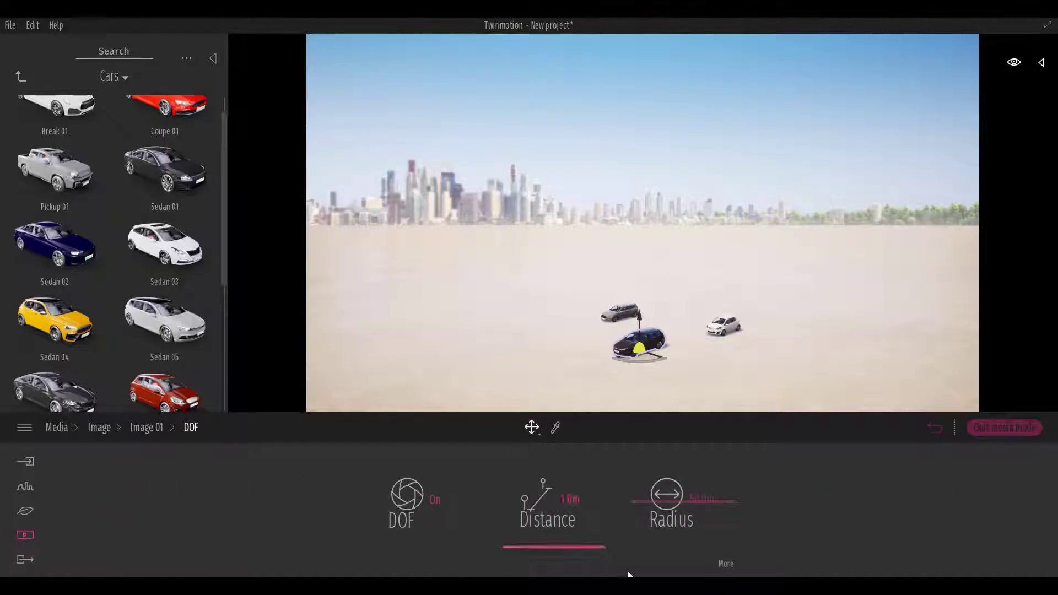
left_click(725, 563)
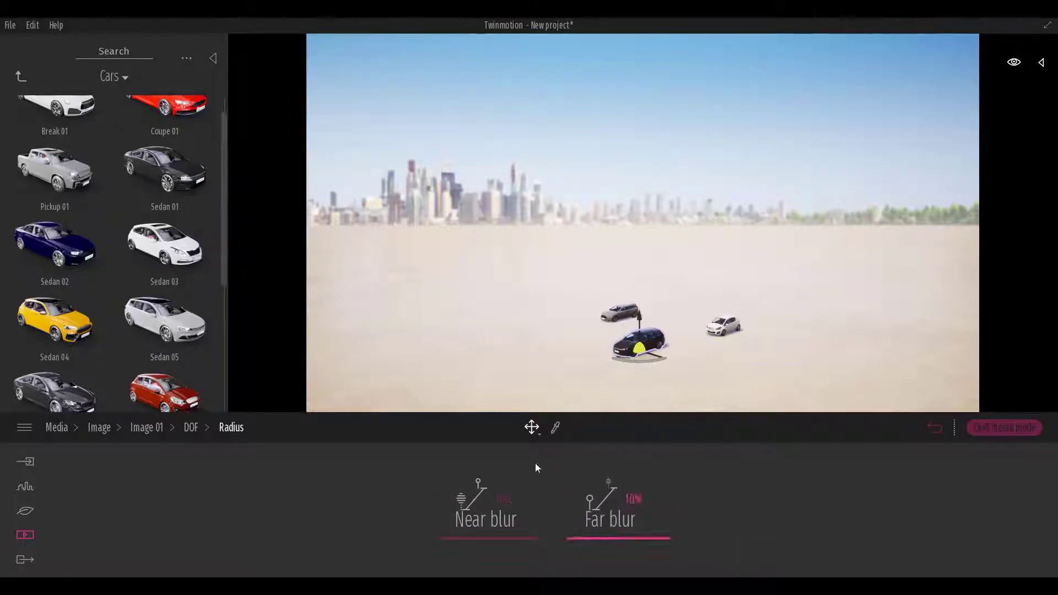
- Focus the view on the black sedan and orbit round to its front
key("f")
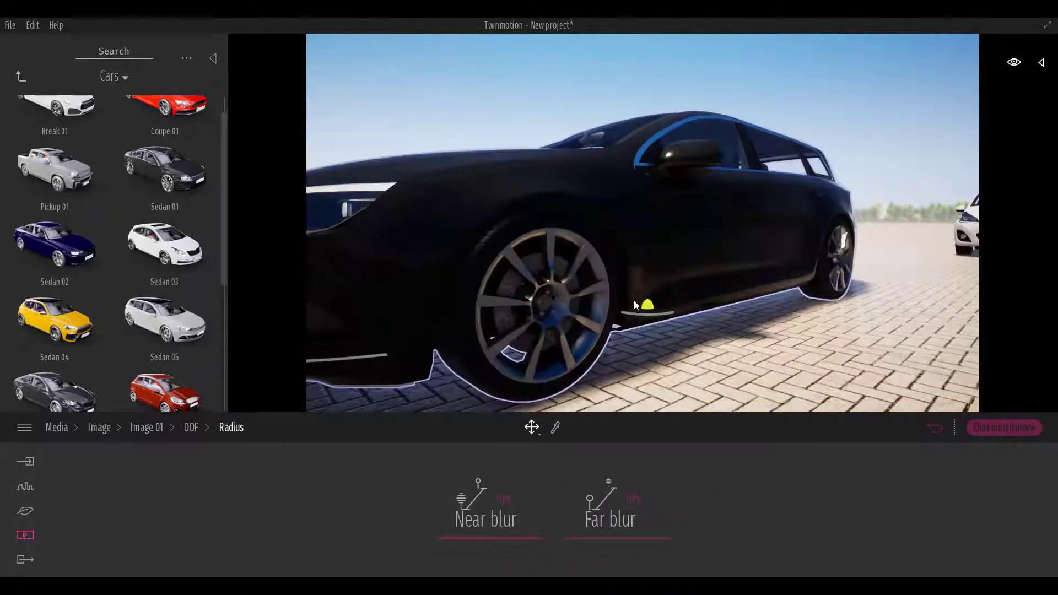
middle_click_drag(633, 300, 733, 302, "shift")
scroll(555, 300, "down", 3)
middle_click_drag(555, 300, 463, 292, "shift")
left_click_drag(639, 301, 587, 302)
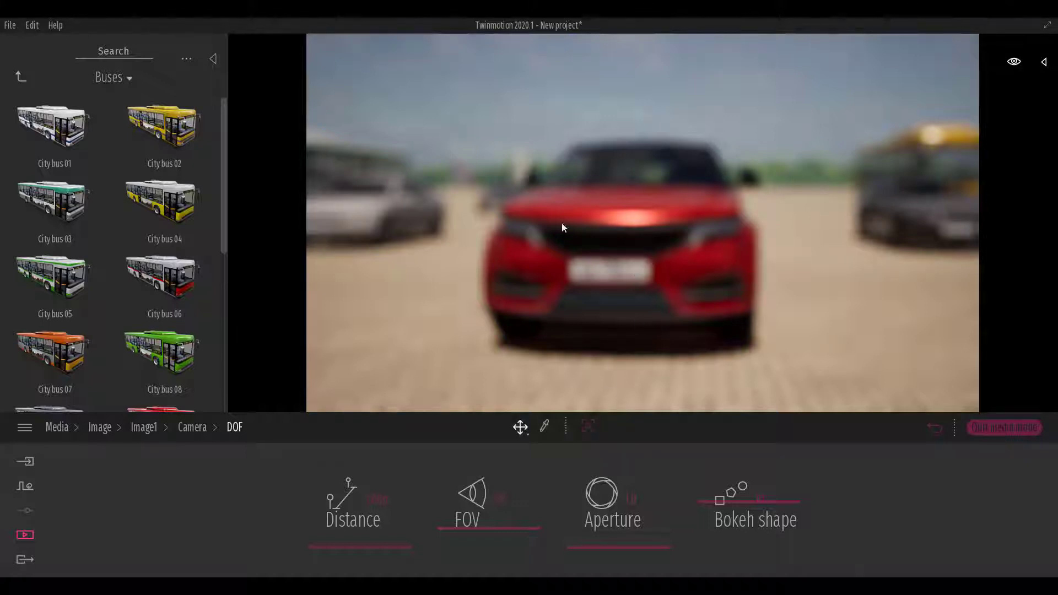
- Pick the red SUV as the focus point and set the aperture to 1.0
mouse_move(603, 550)
left_mouse_down()
mouse_move(609, 480)
mouse_move(612, 552)
mouse_move(615, 542)
left_mouse_up()
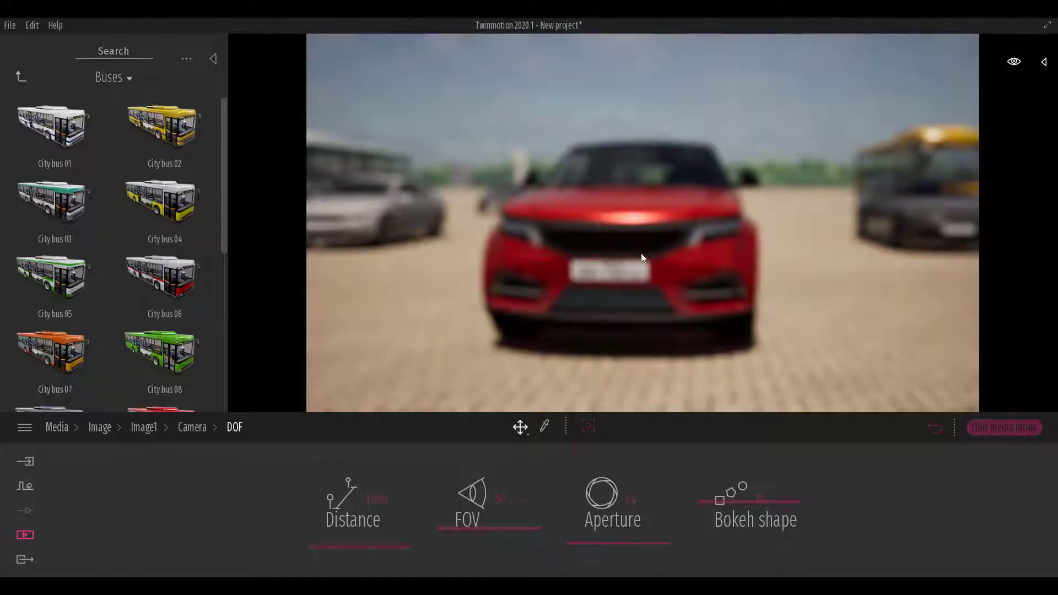
scroll(641, 254, "up", 2)
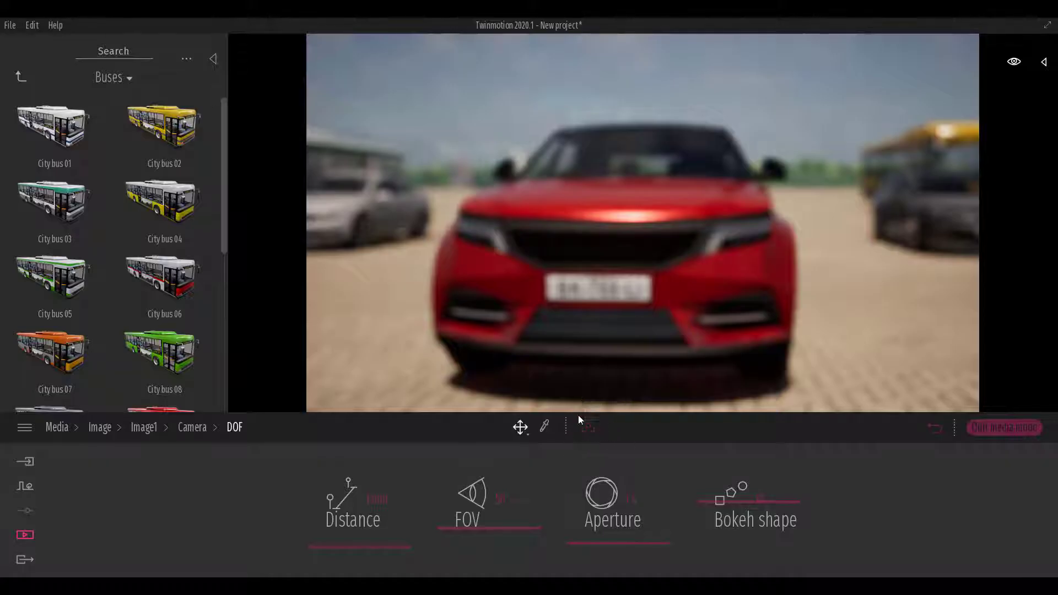
left_click(589, 425)
left_click(615, 209)
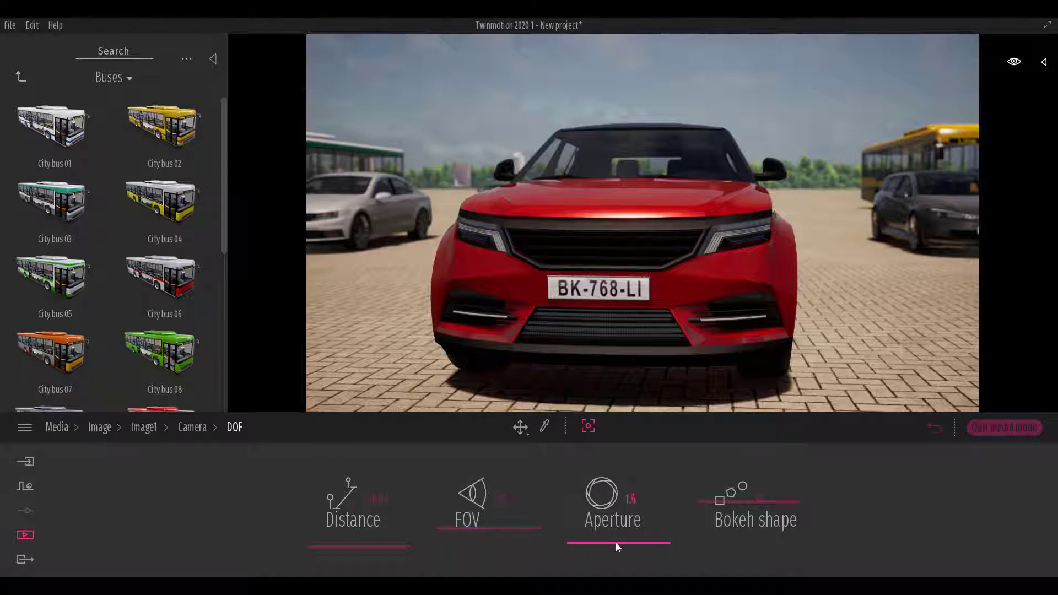
left_click_drag(616, 542, 621, 553)
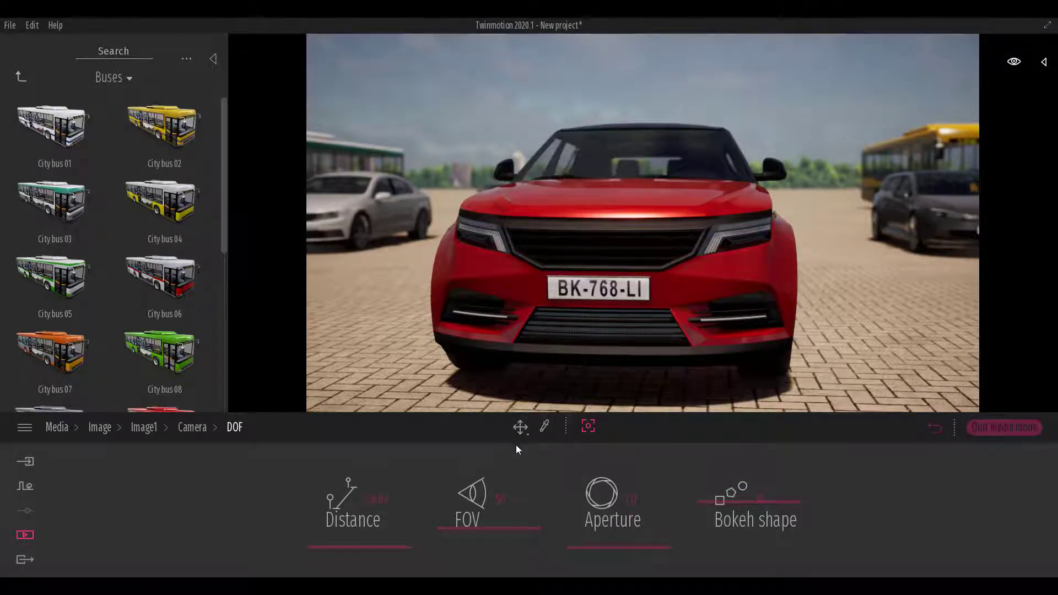
- Set the field of view to 24 and orbit the camera around the red SUV
left_click(501, 499)
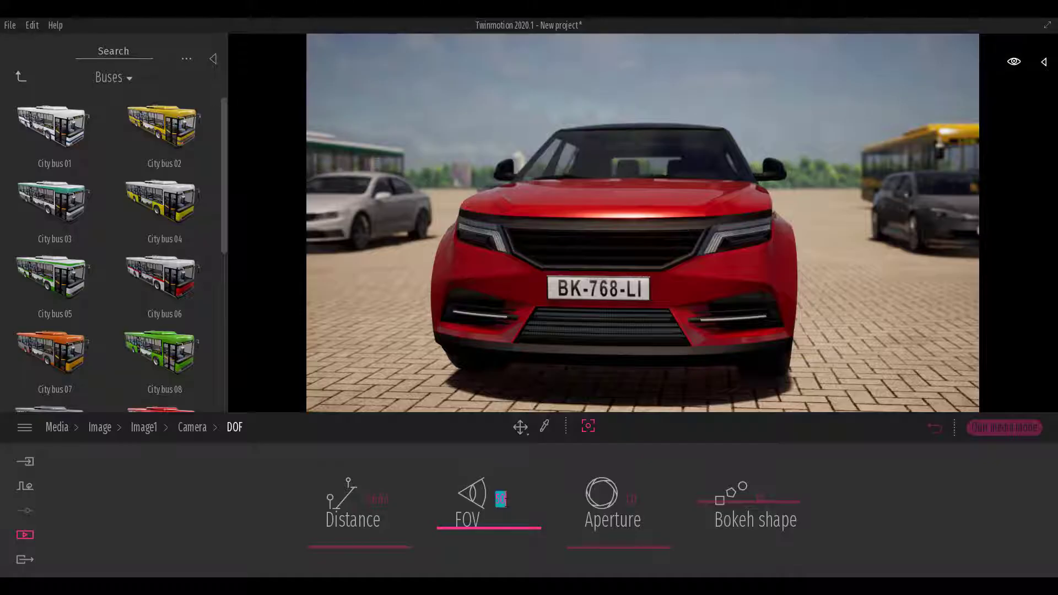
type("4")
key("Return")
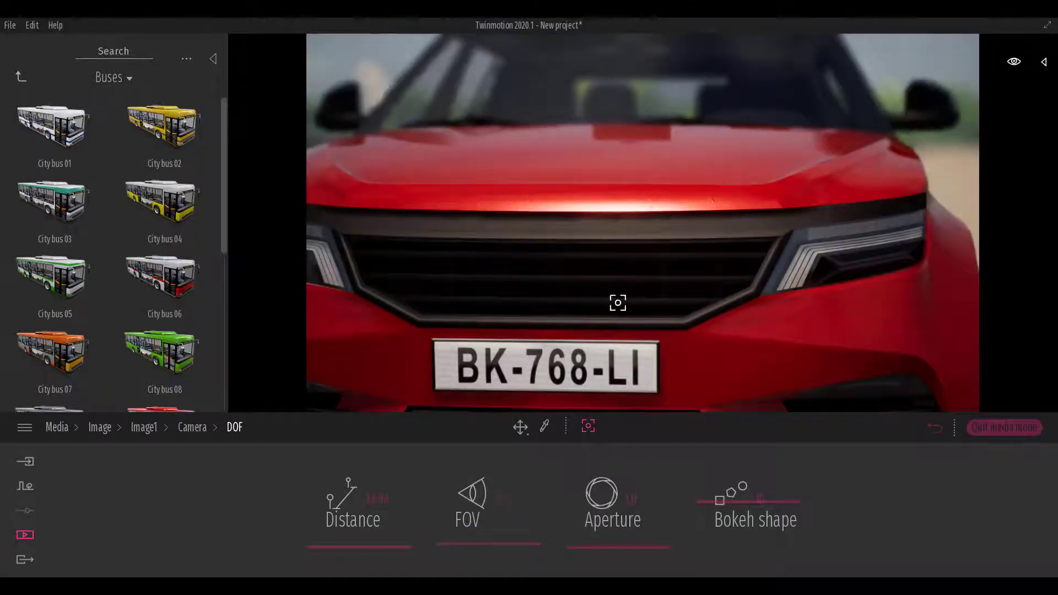
scroll(653, 218, "down", 5)
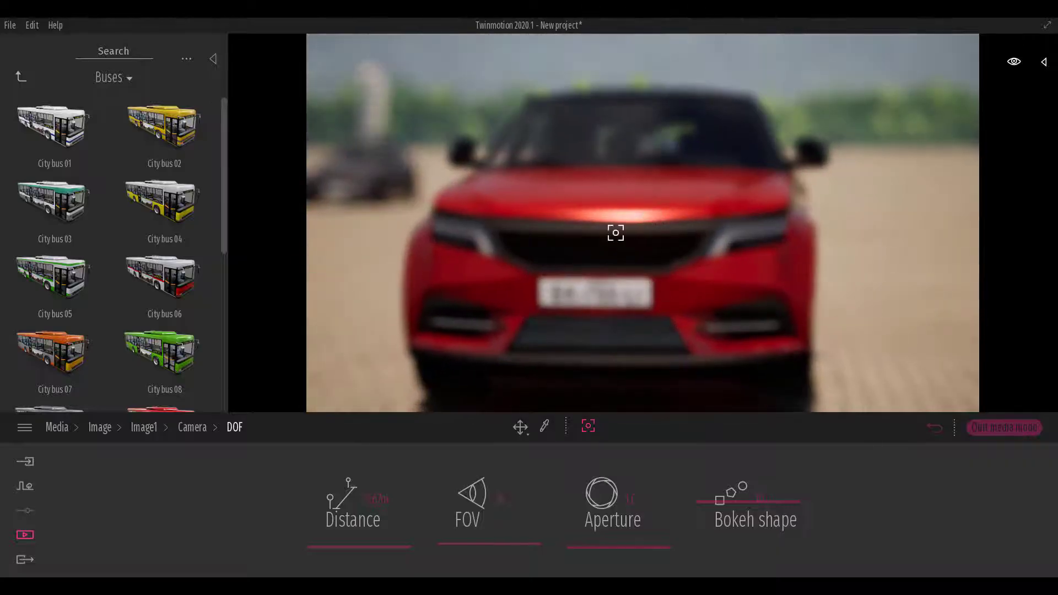
middle_click_drag(644, 262, 670, 269)
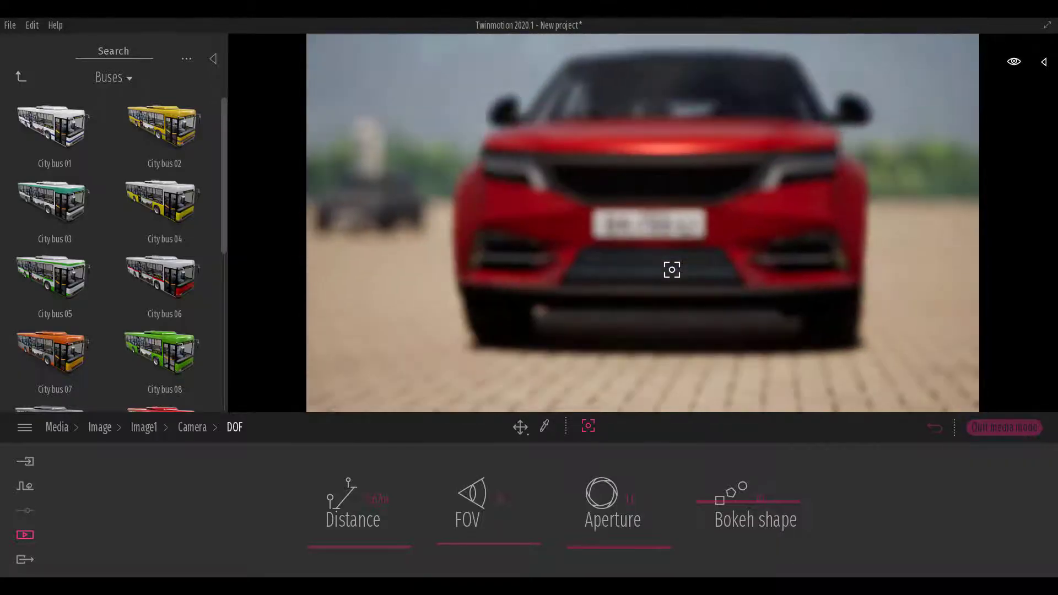
left_click(652, 214)
middle_click_drag(652, 235, 571, 266, "shift")
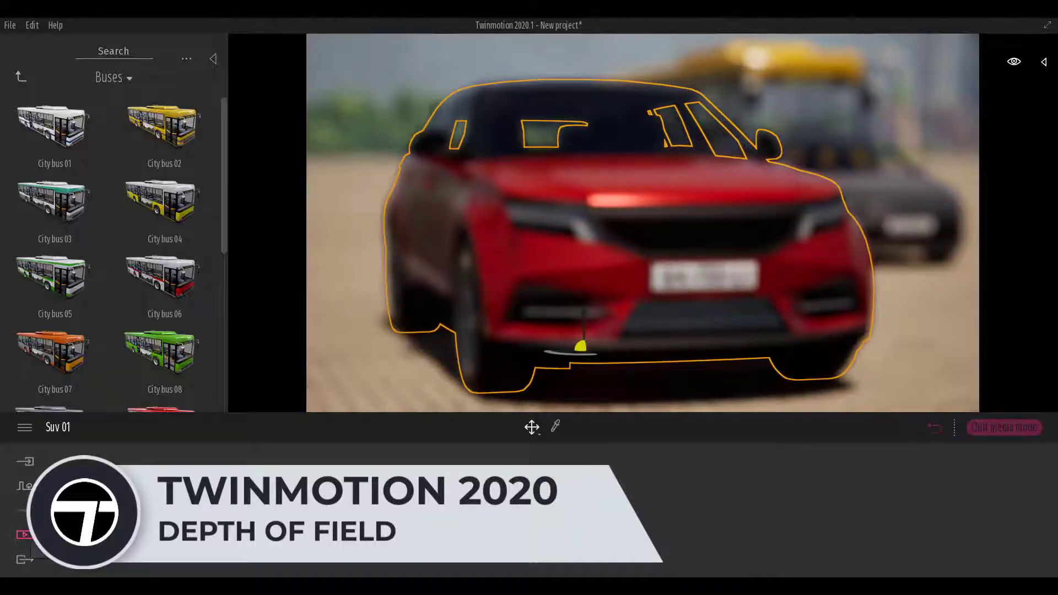
- Orbit to a three-quarter view of the red car and recapture Image1 from it
left_click(932, 428)
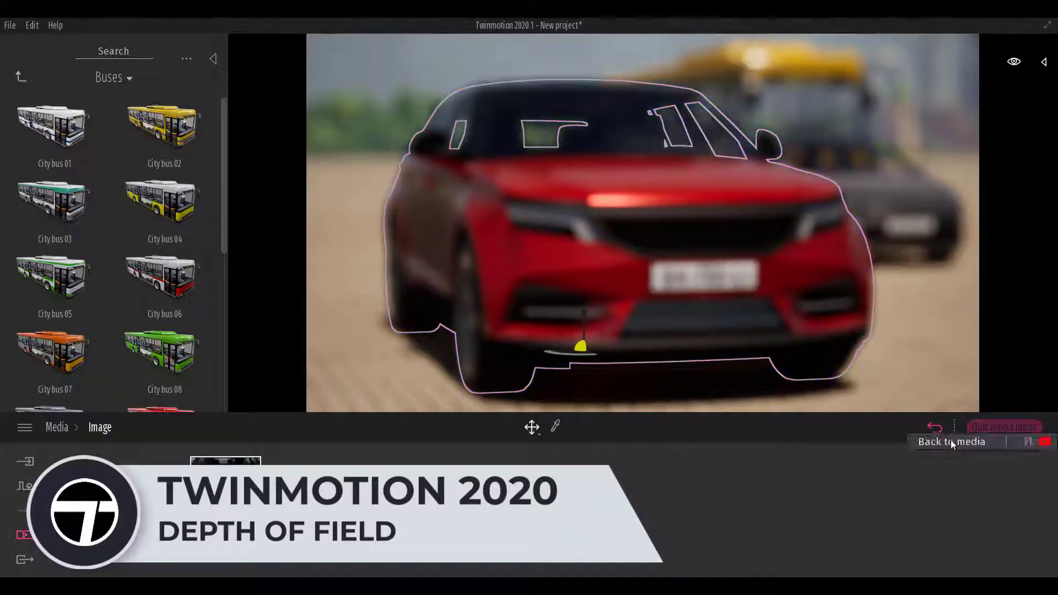
left_click(217, 451)
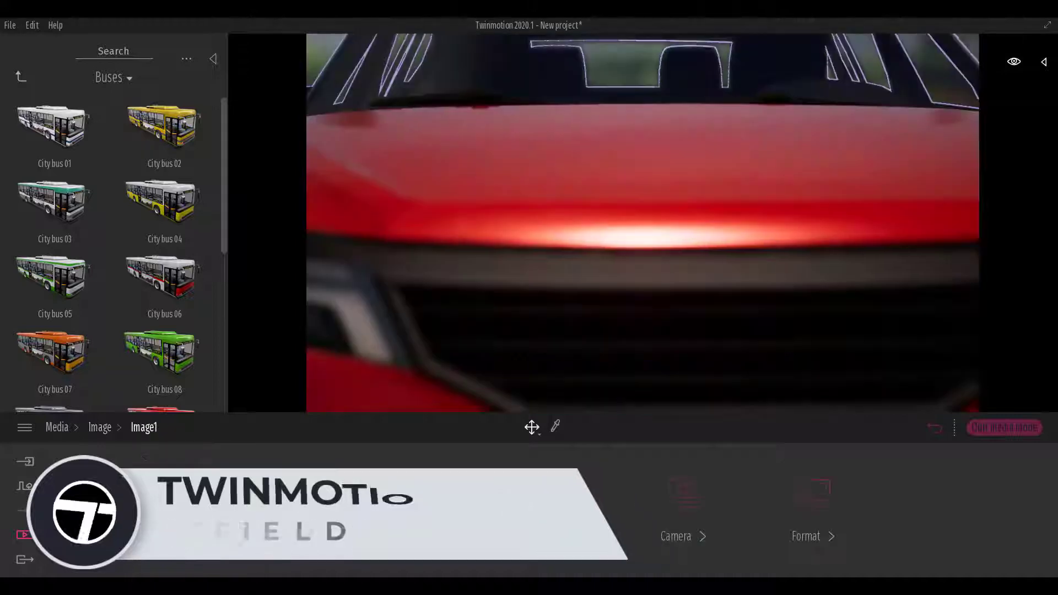
left_click(100, 428)
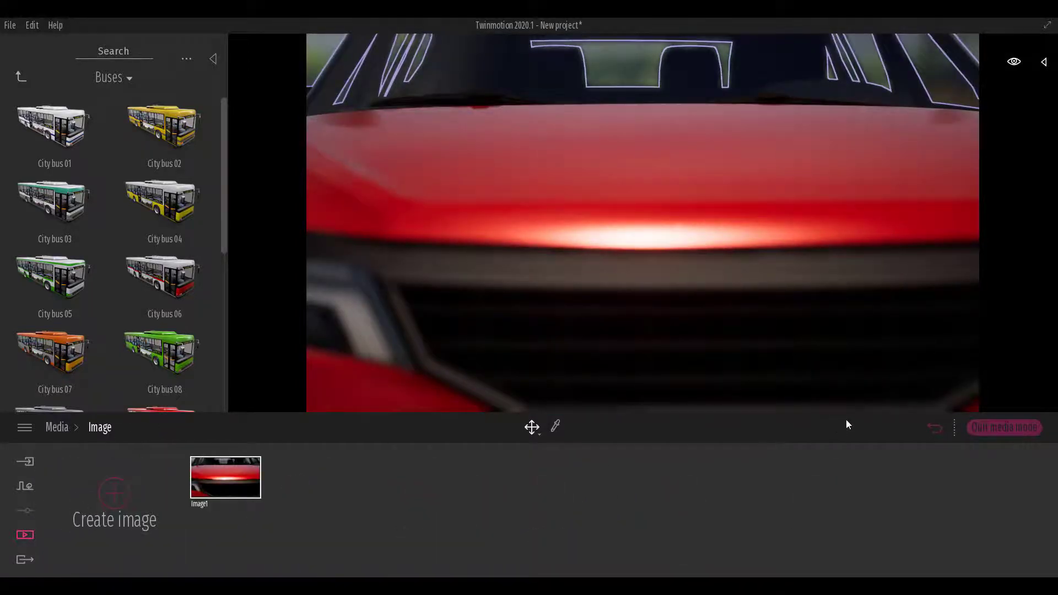
scroll(733, 319, "down", 8)
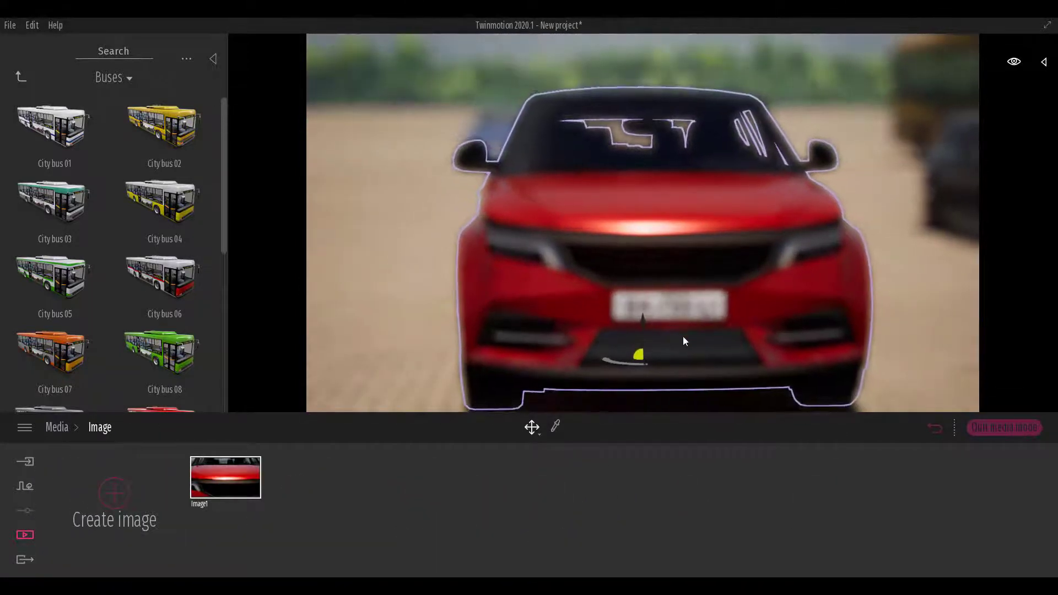
middle_click_drag(682, 341, 791, 309, "shift")
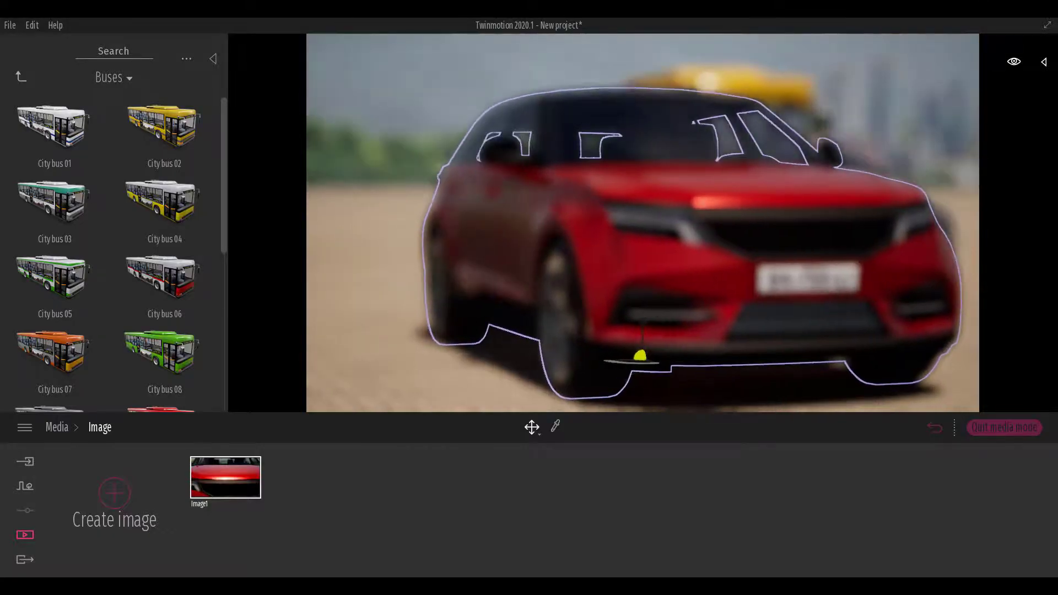
right_click_drag(782, 337, 799, 337)
key("d")
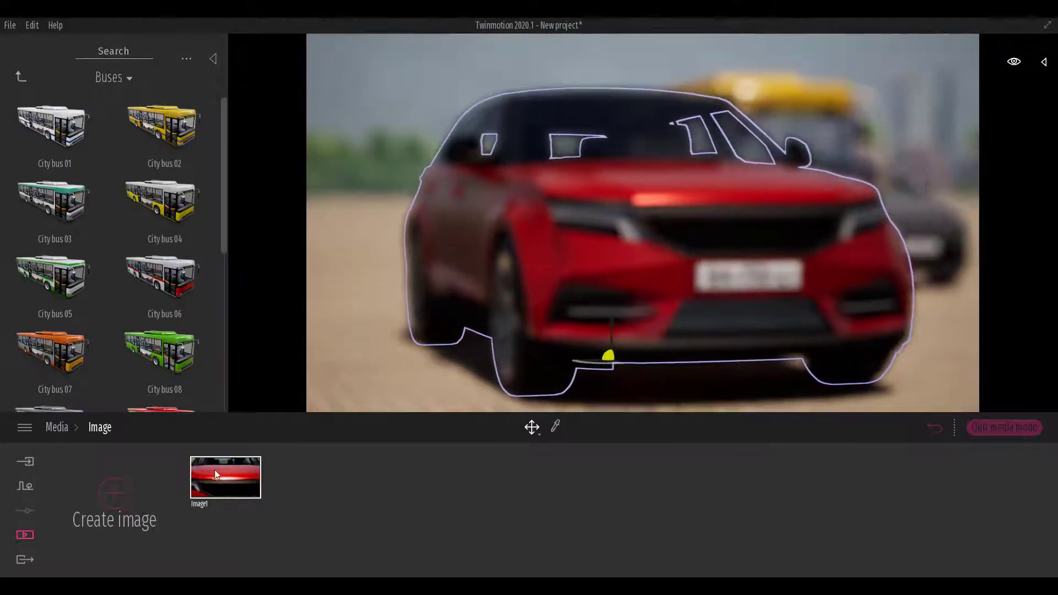
left_click(234, 450)
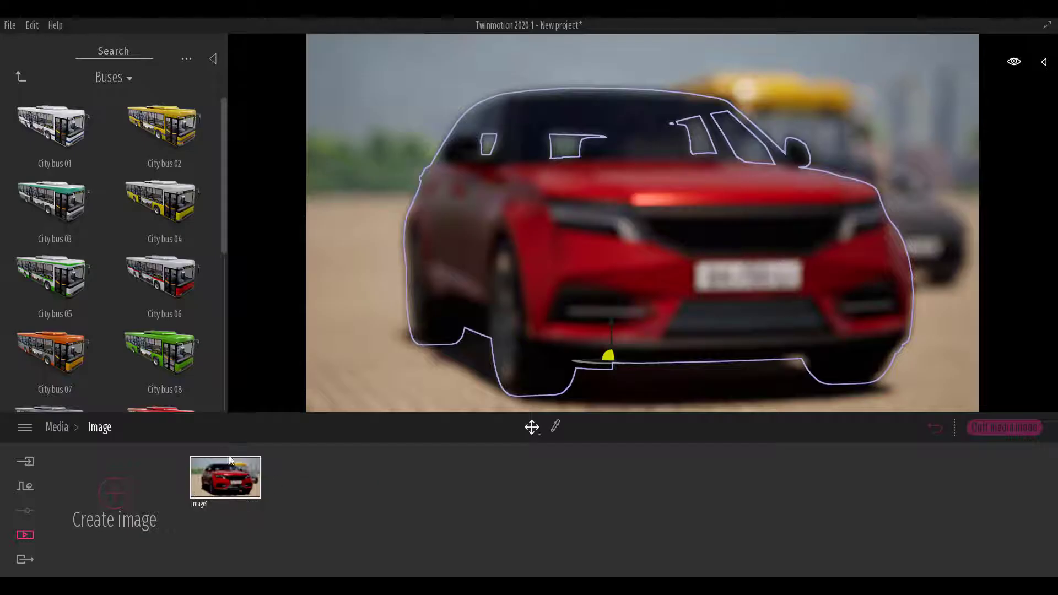
- In Image1's camera DOF settings, pick the red car as focus and raise the aperture
mouse_move(254, 507)
left_click(255, 503)
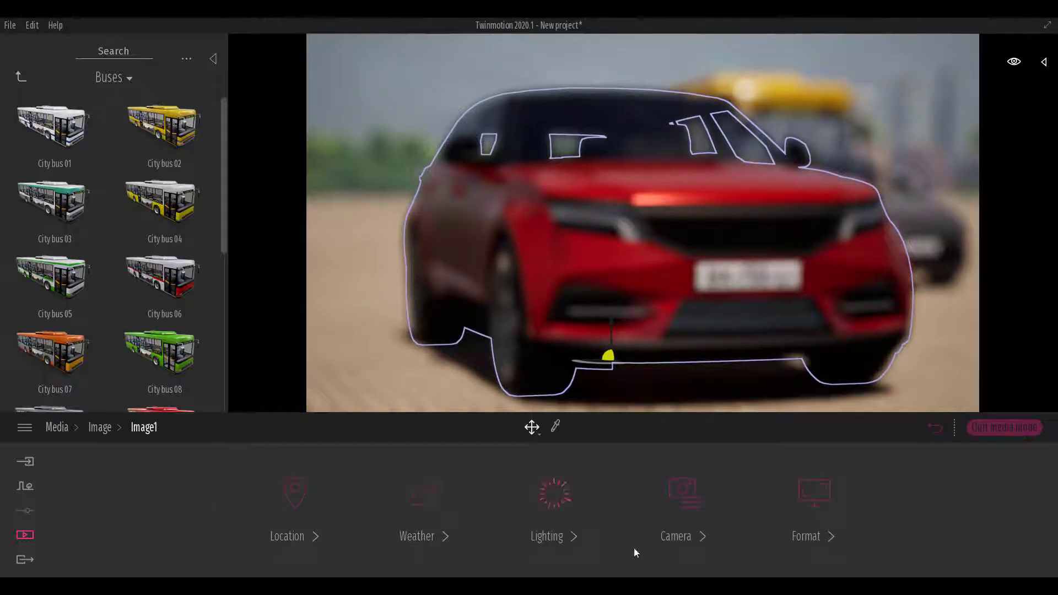
left_click(687, 492)
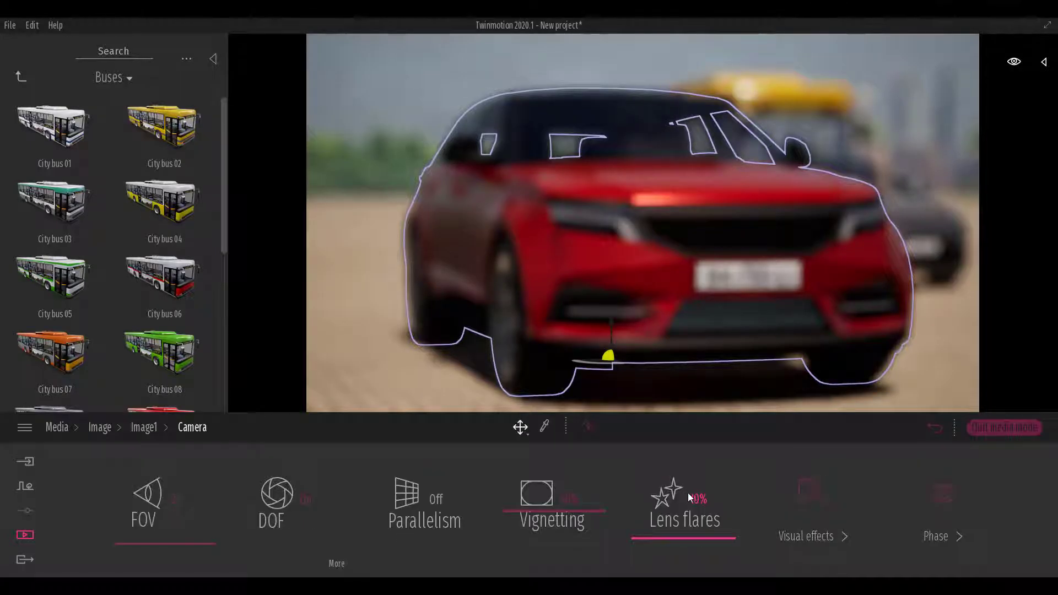
left_click(335, 564)
left_click(588, 427)
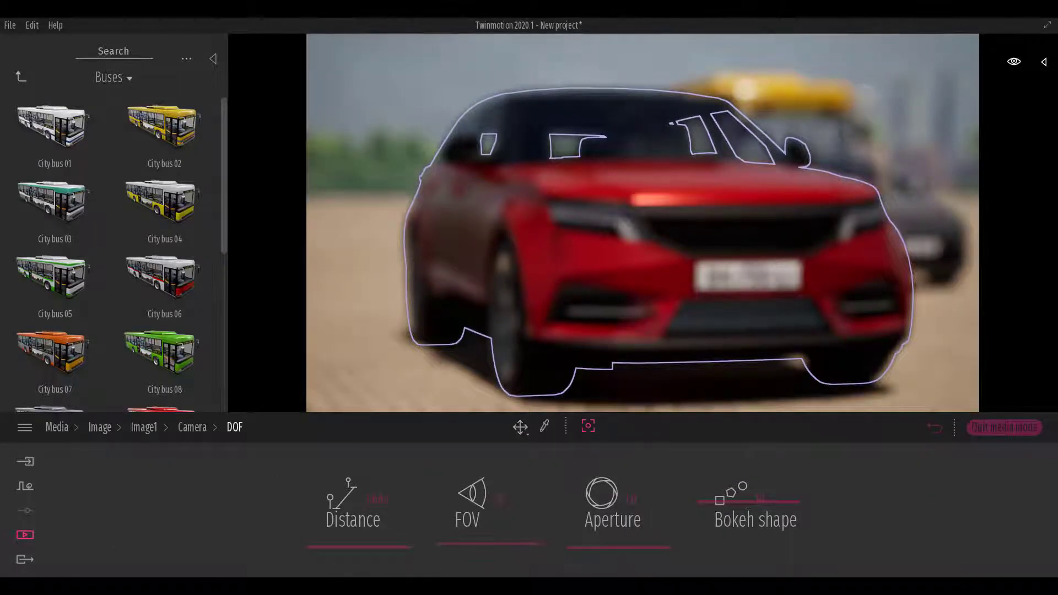
left_click(690, 189)
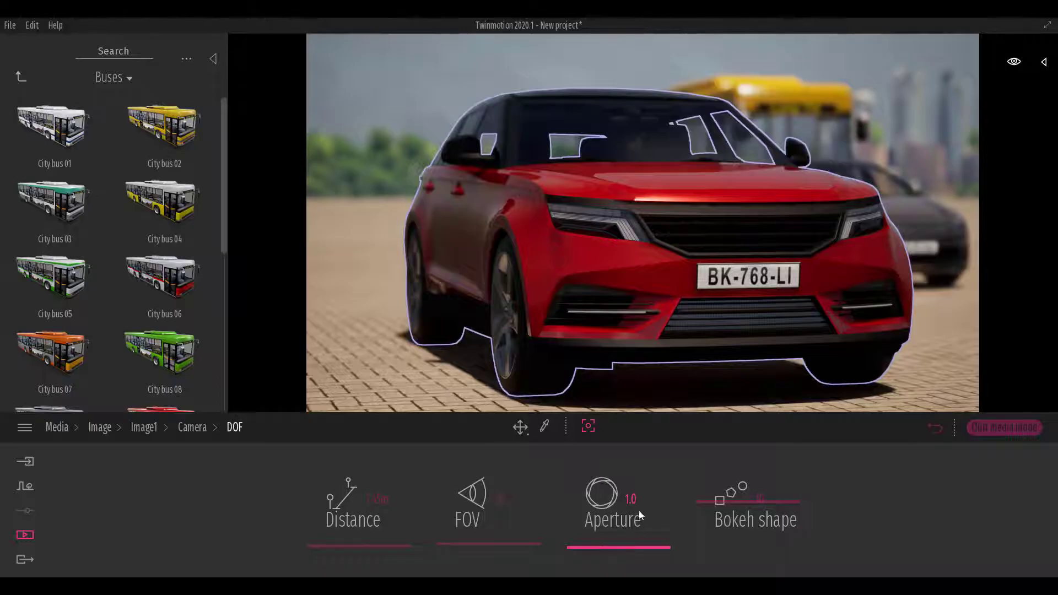
left_click_drag(632, 547, 631, 569)
- Try several focus points on the car, settling on the front number plate
left_click(650, 229)
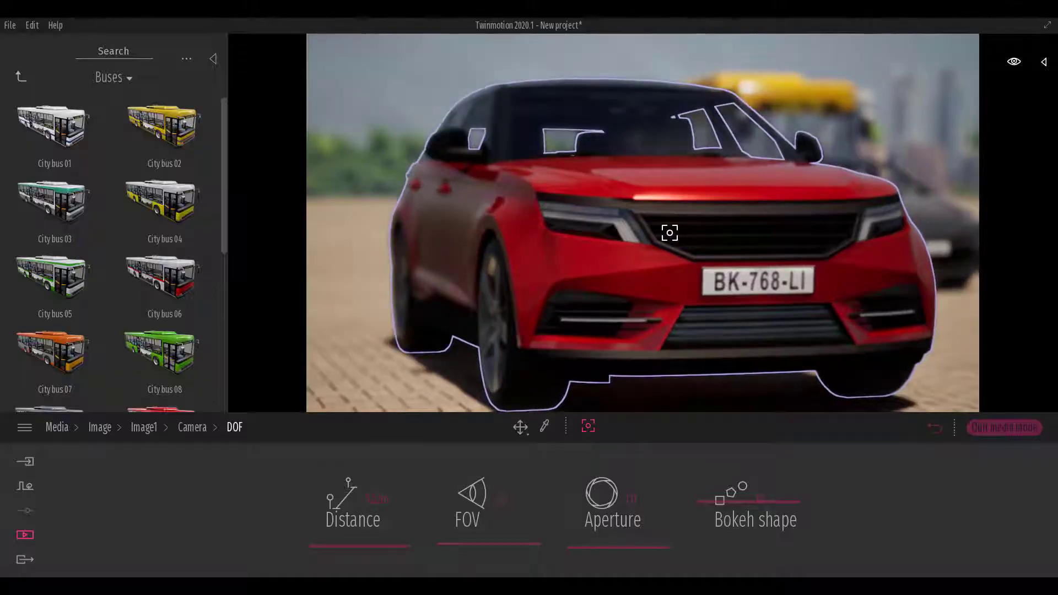
scroll(668, 232, "up", 3)
scroll(668, 231, "down", 5)
scroll(668, 230, "up", 3)
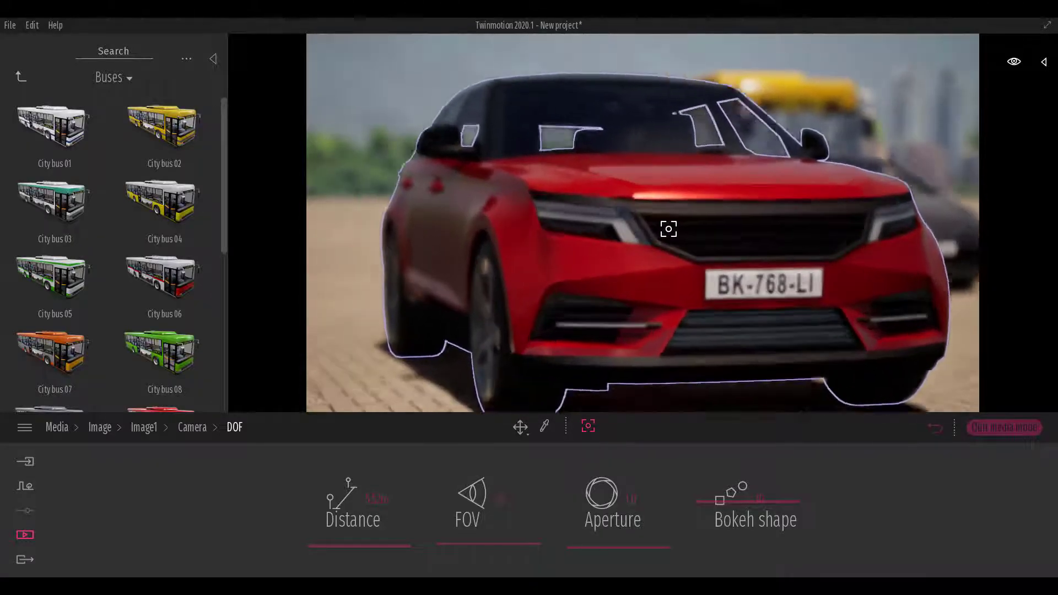
scroll(667, 219, "up", 3)
left_click(670, 183)
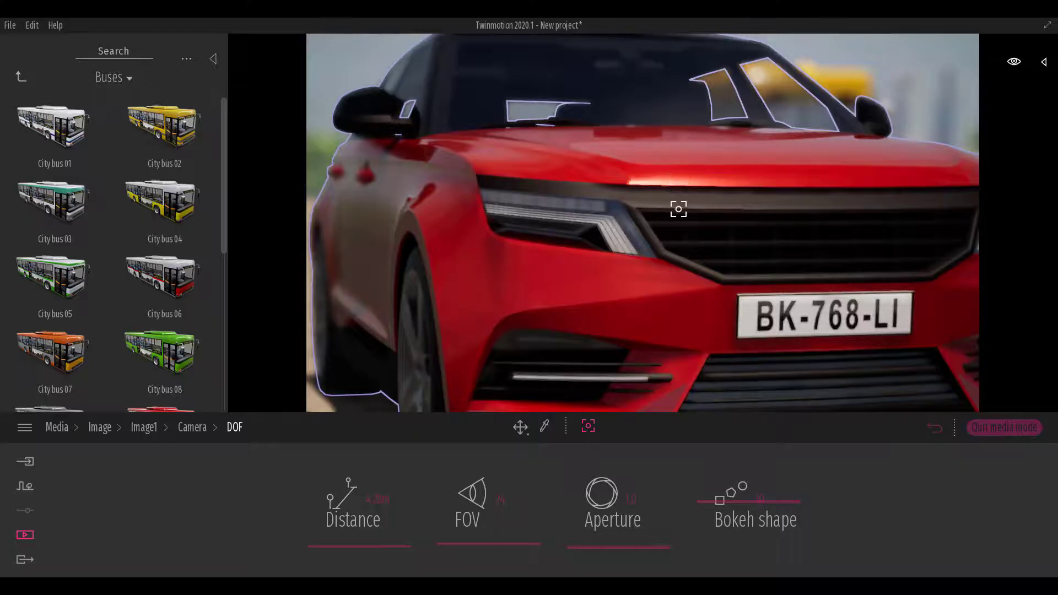
scroll(678, 208, "down", 3)
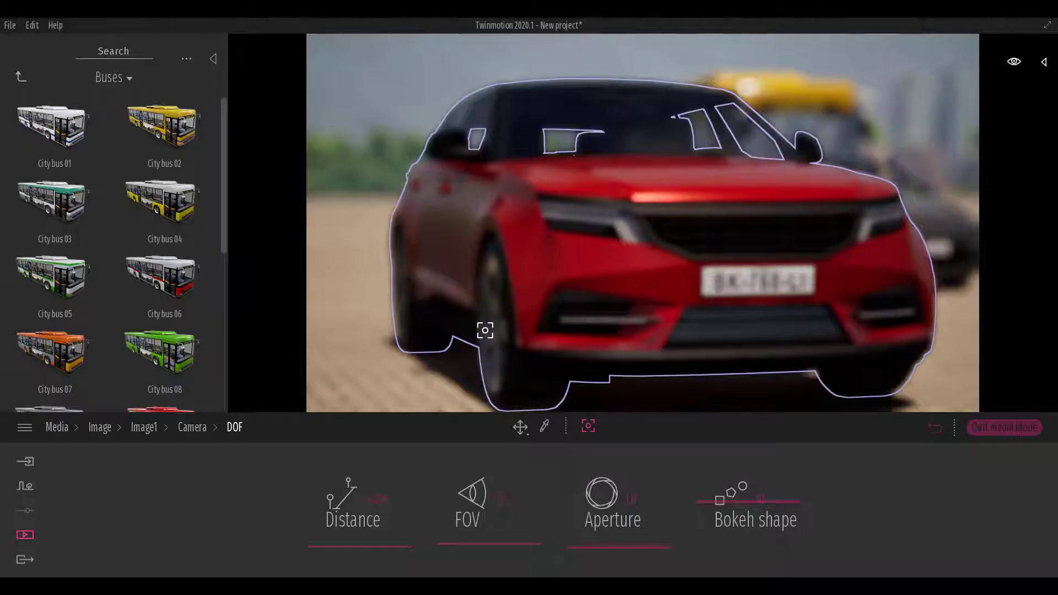
left_click(485, 328)
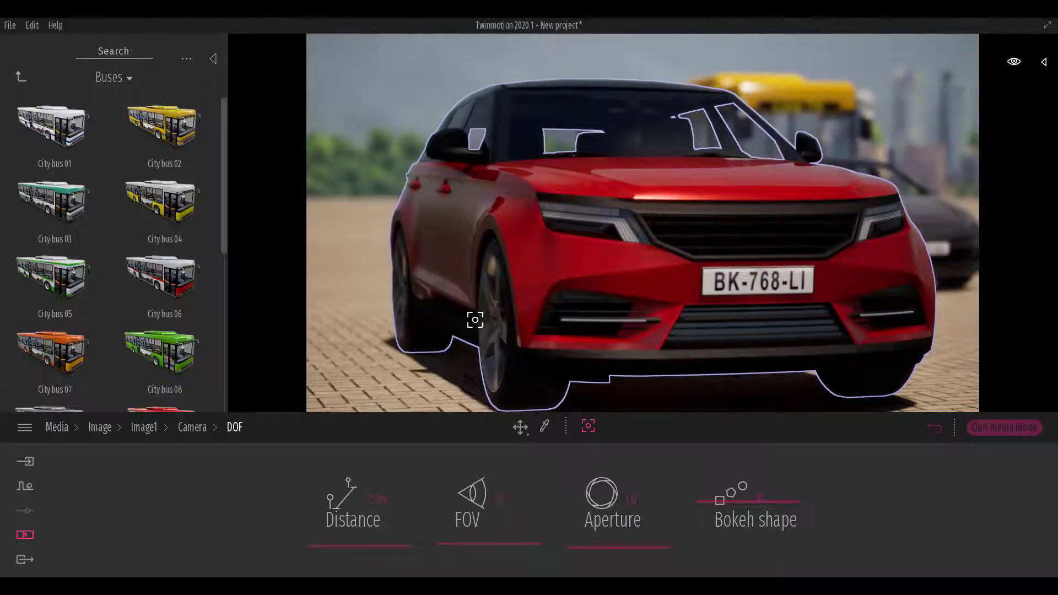
left_click(398, 315)
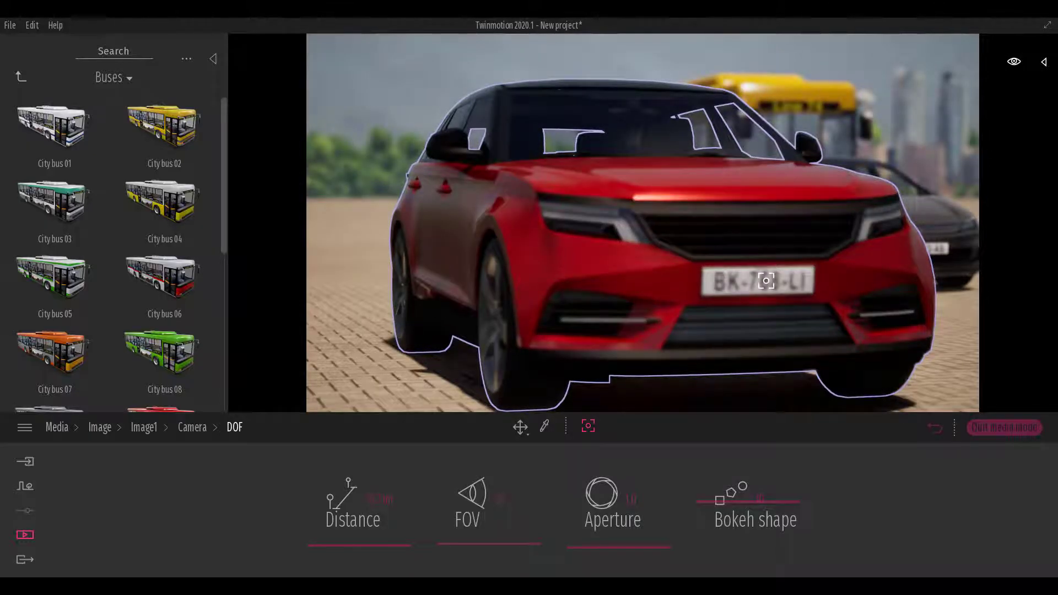
left_click(450, 244)
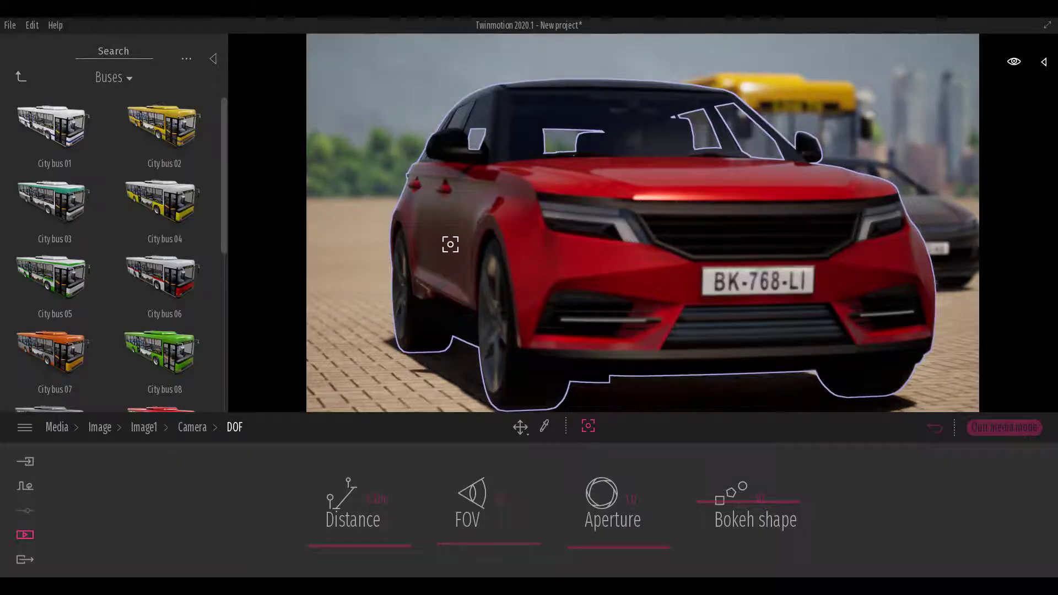
left_click(732, 289)
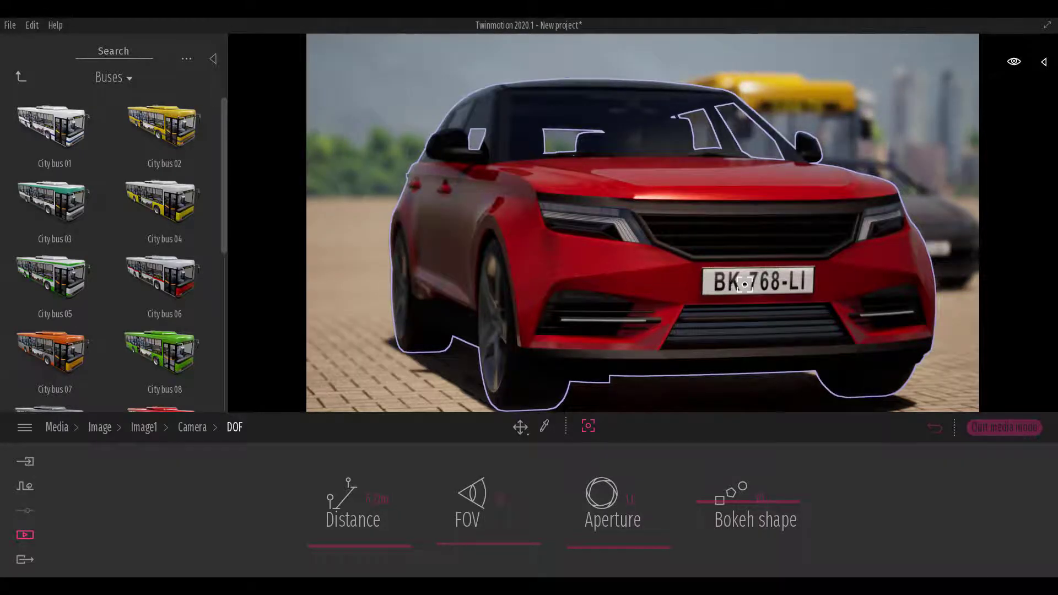
scroll(744, 284, "down", 1)
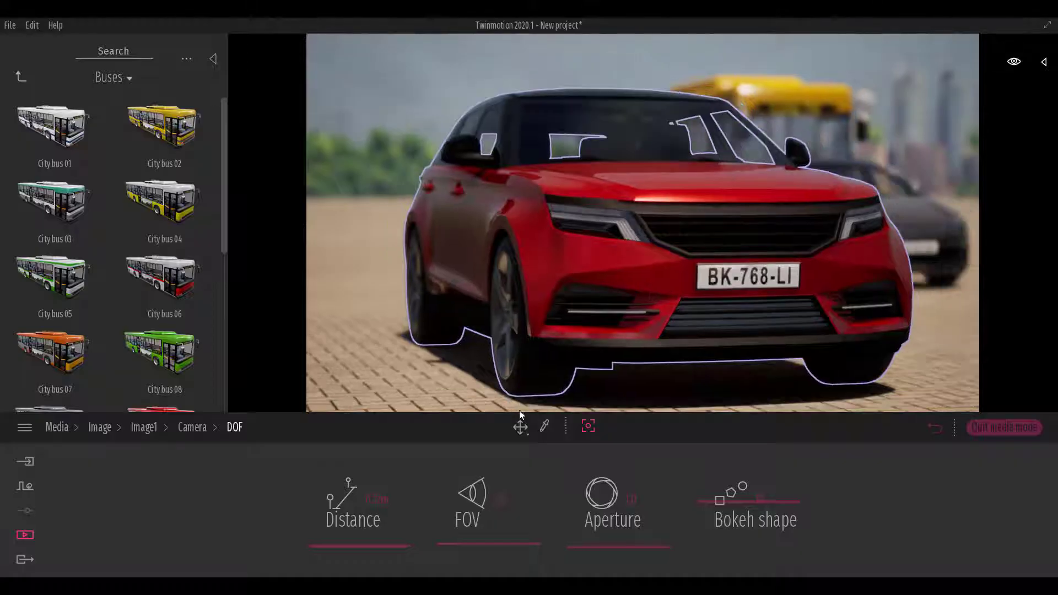
left_click(56, 426)
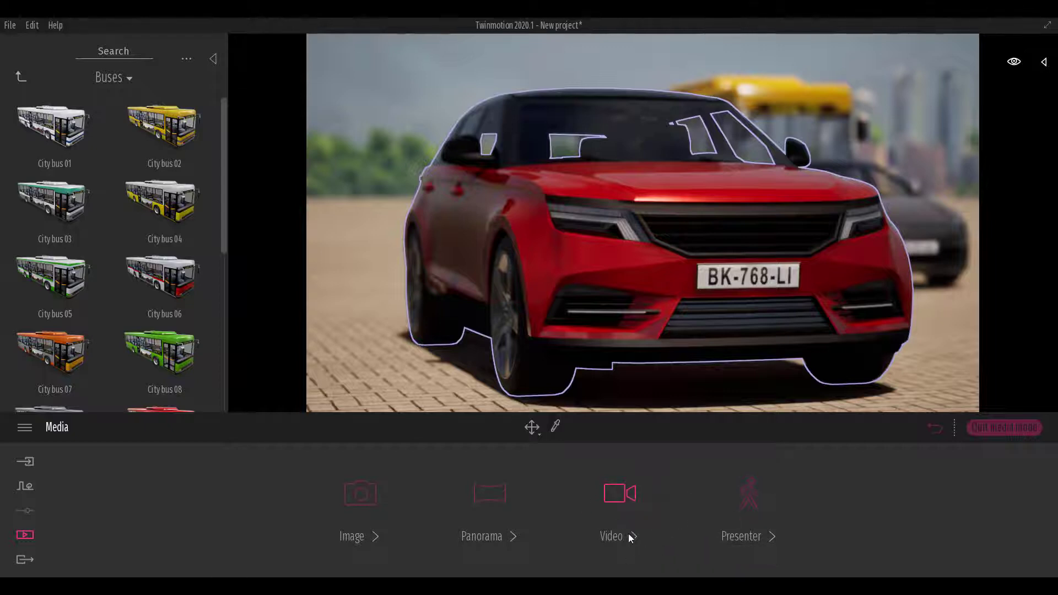
- Create Video2 and add a second keyframe framing the red car's front beside the yellow bus
left_click(627, 496)
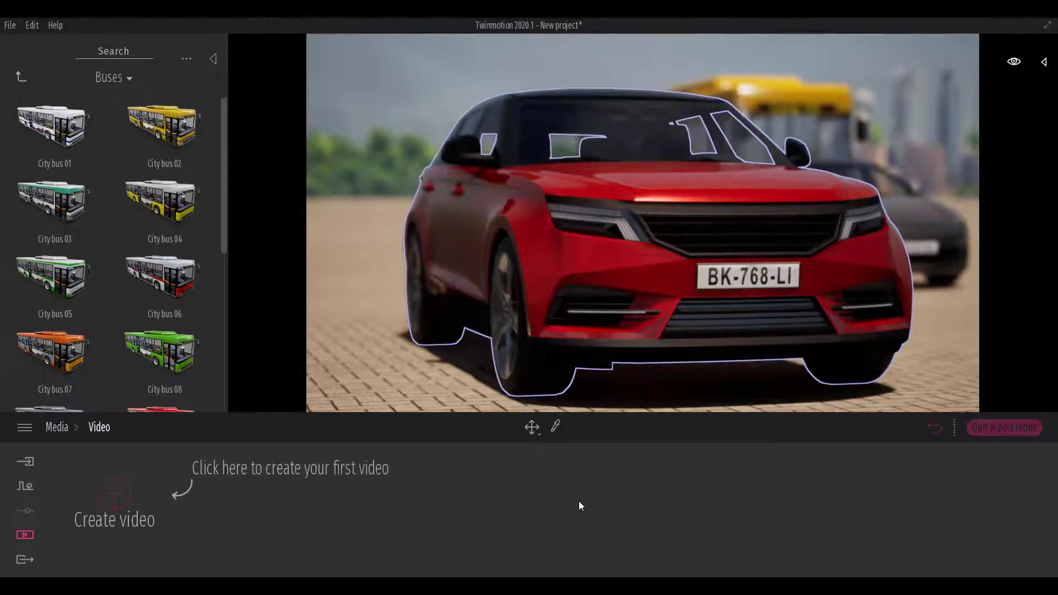
left_click(120, 492)
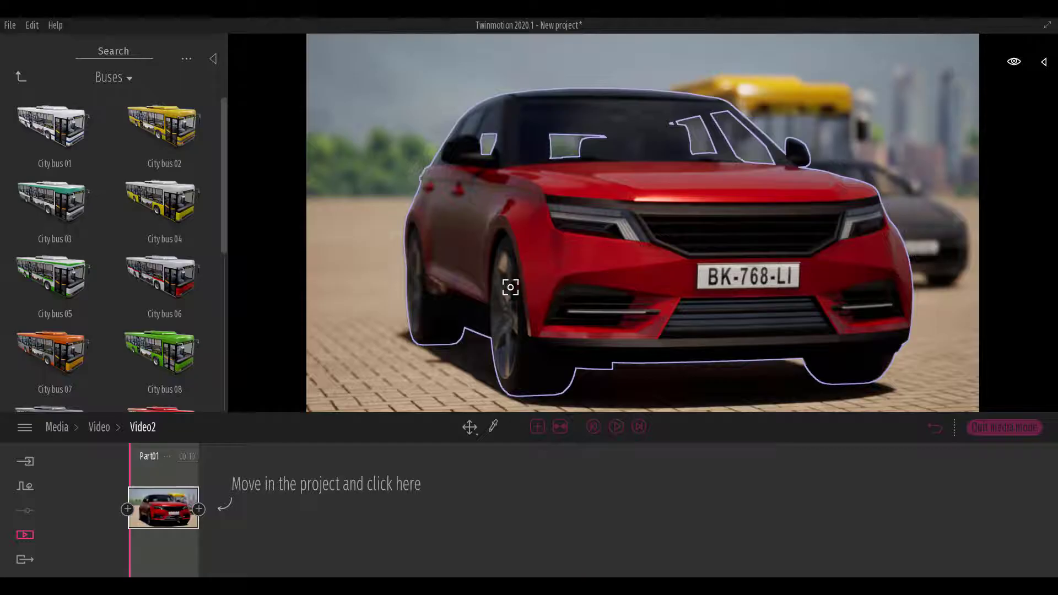
middle_click_drag(485, 290, 518, 285, "shift")
scroll(517, 284, "down", 2)
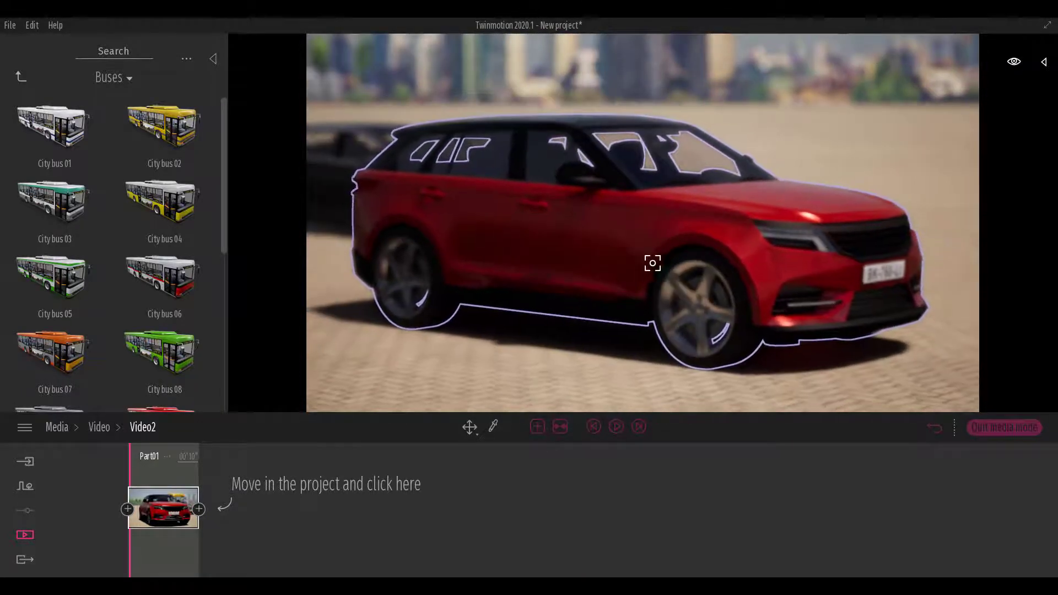
middle_click_drag(669, 264, 669, 263, "shift")
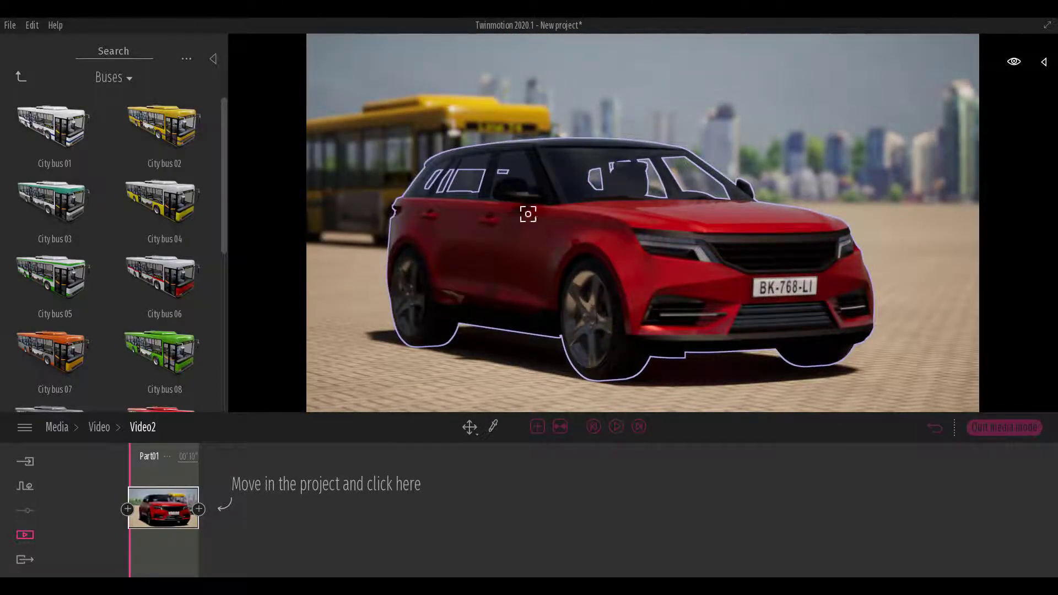
left_click(200, 508)
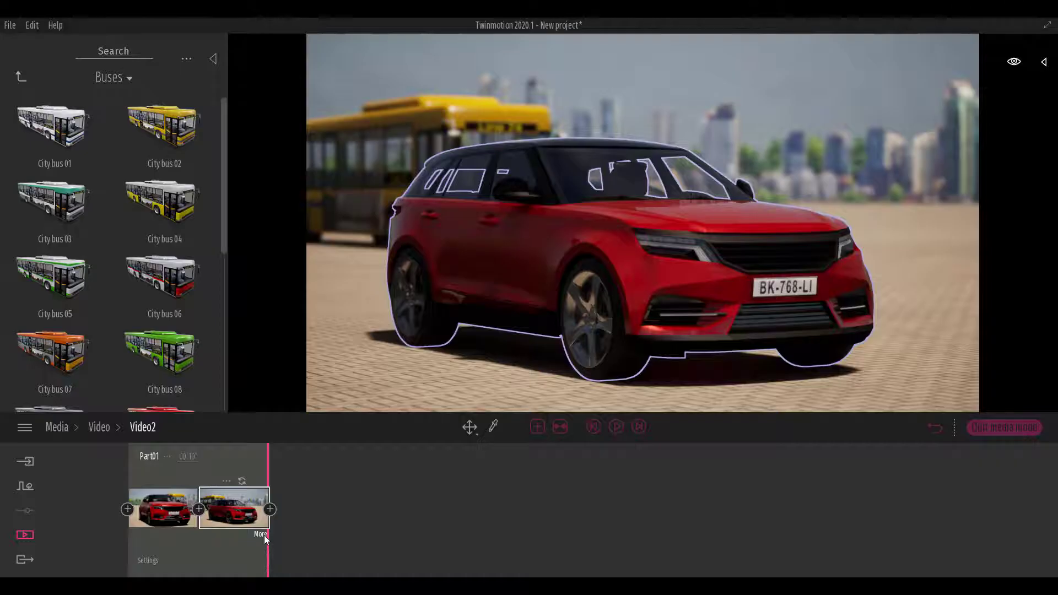
left_click(262, 533)
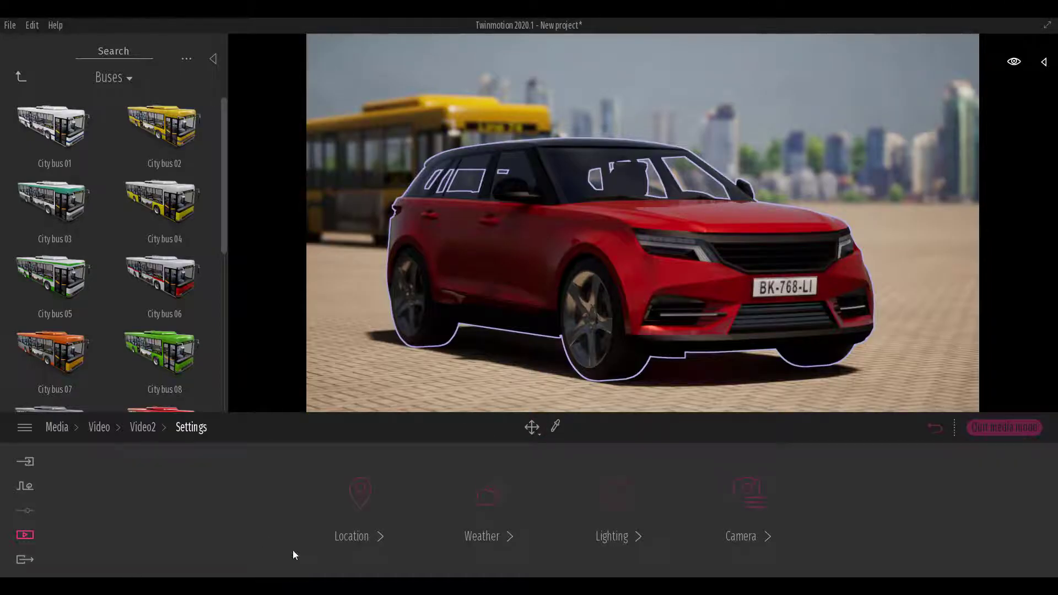
- Set Video2's DOF aperture to 2.0 and bokeh shape to 7, then reopen its timeline
left_click(749, 488)
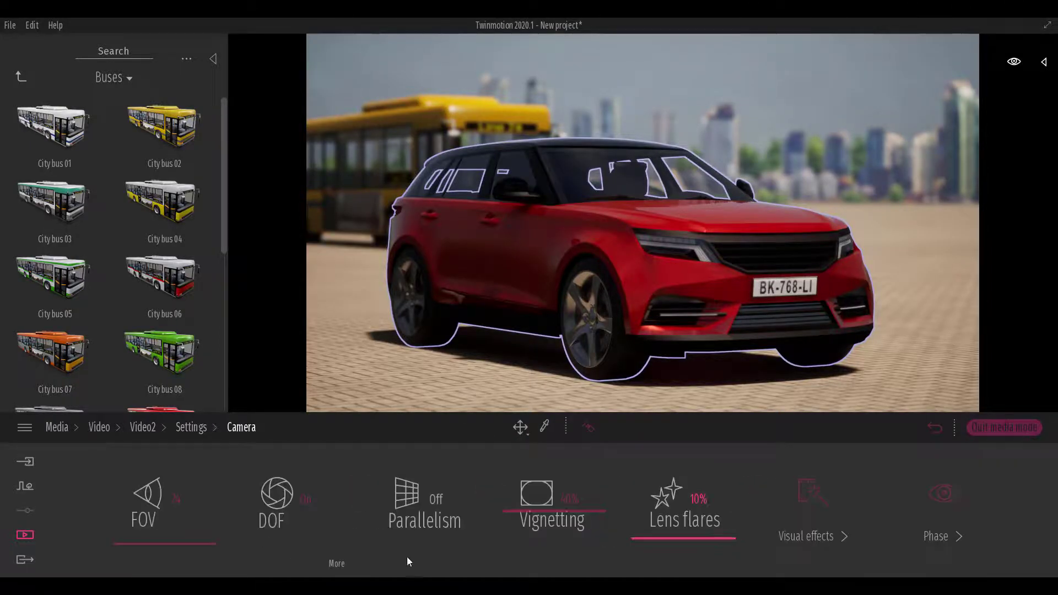
left_click(338, 563)
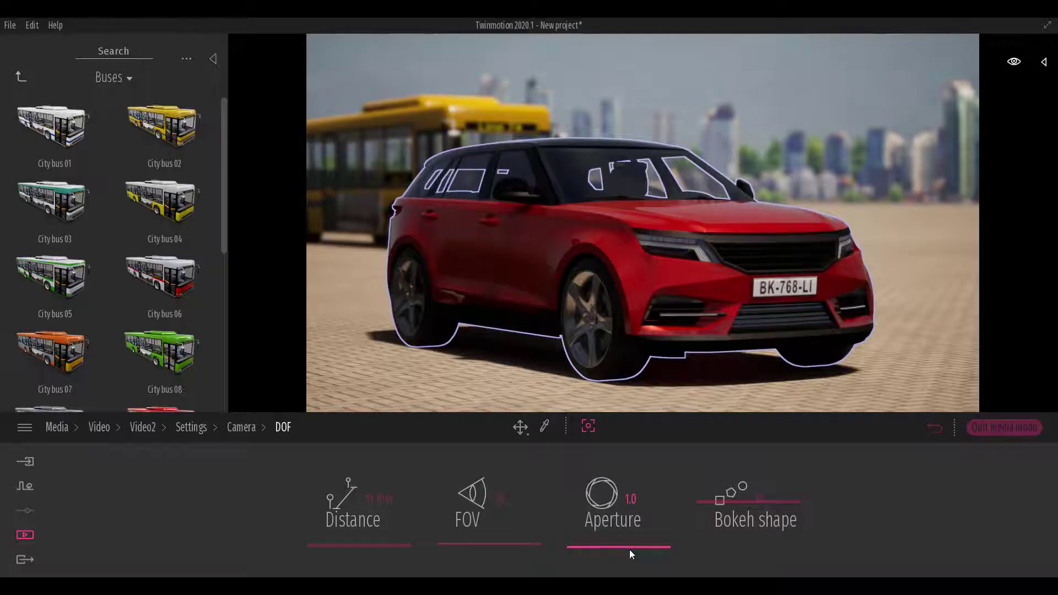
left_click_drag(629, 551, 634, 517)
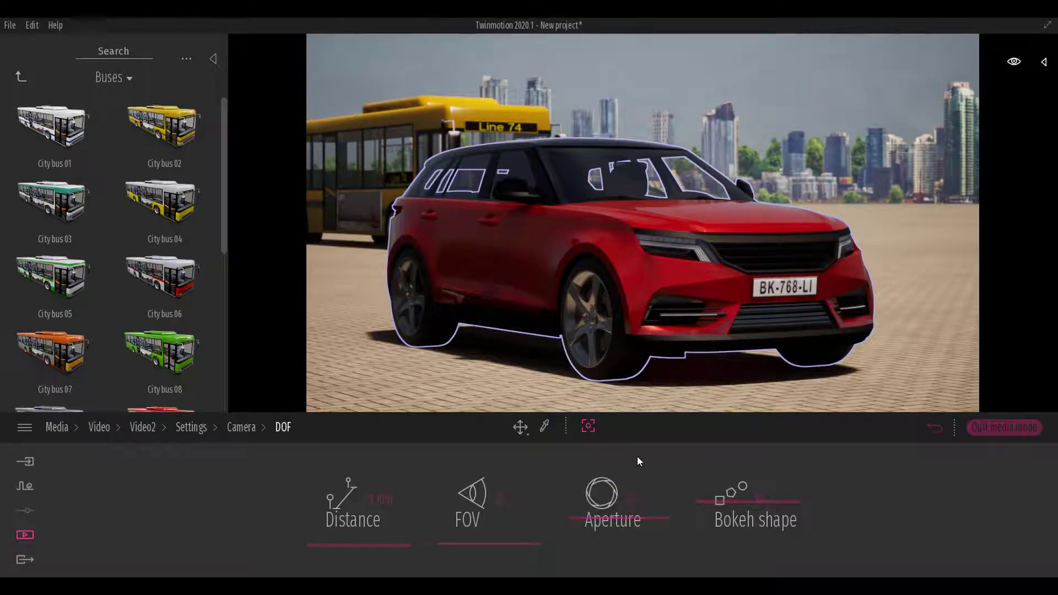
left_click_drag(741, 504, 757, 524)
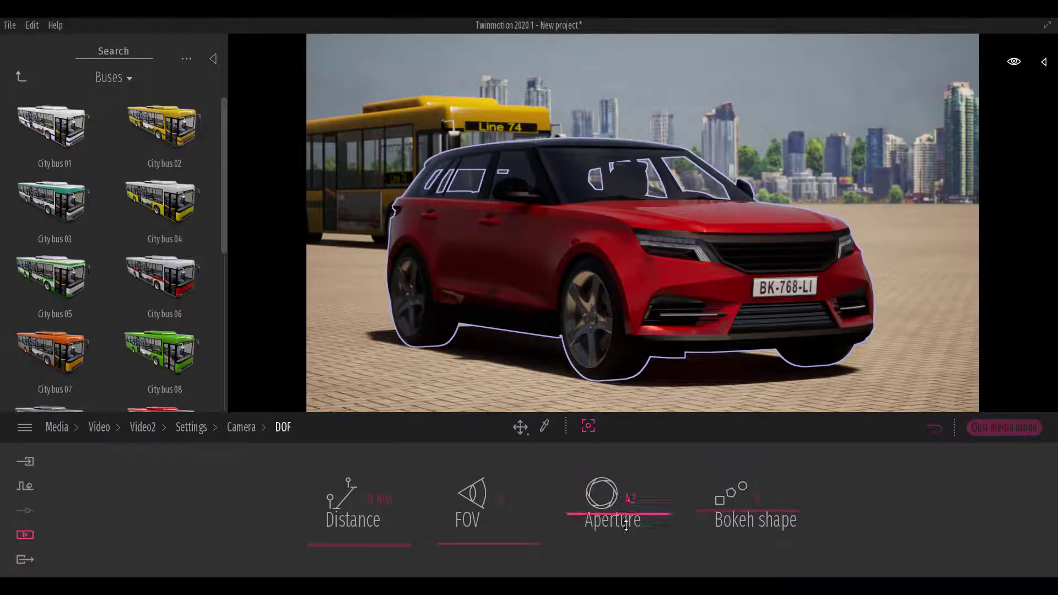
mouse_move(626, 525)
left_mouse_down()
mouse_move(624, 514)
mouse_move(633, 548)
mouse_move(629, 510)
mouse_move(636, 535)
left_mouse_up()
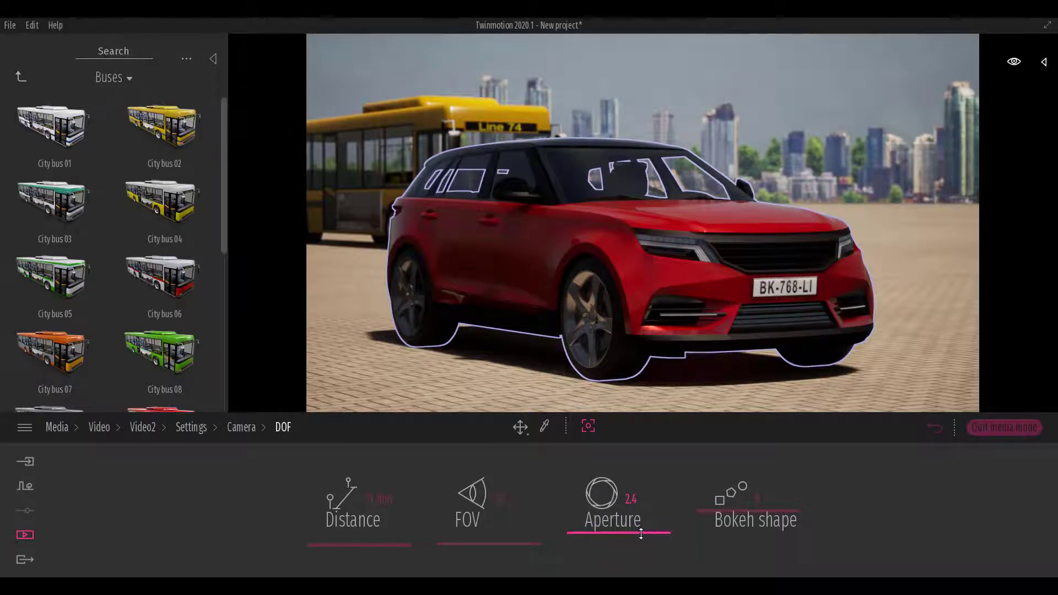
left_click(99, 428)
double_click(218, 485)
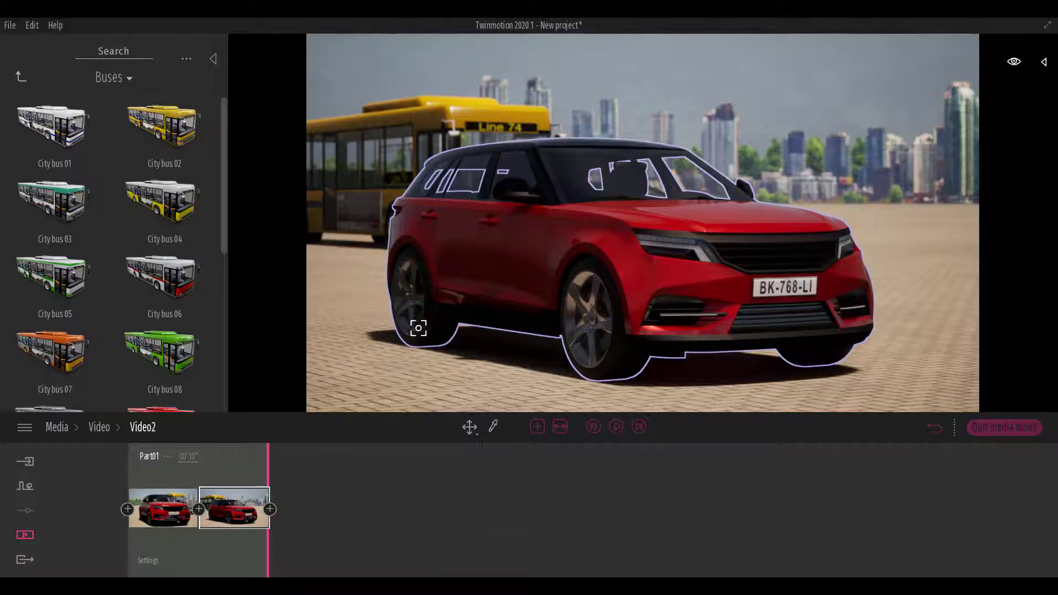
- Frame a low view over the red car's hood toward the grey car and bus as keyframe three
scroll(469, 297, "down", 2)
scroll(471, 296, "down", 4)
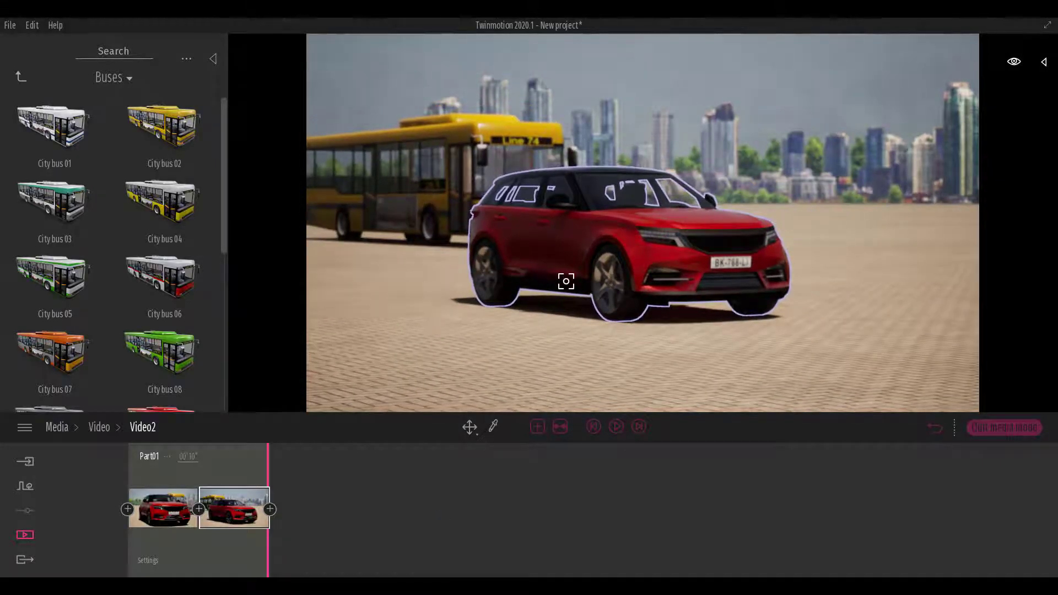
middle_click_drag(566, 281, 567, 281, "shift")
middle_click_drag(599, 248, 599, 247, "shift")
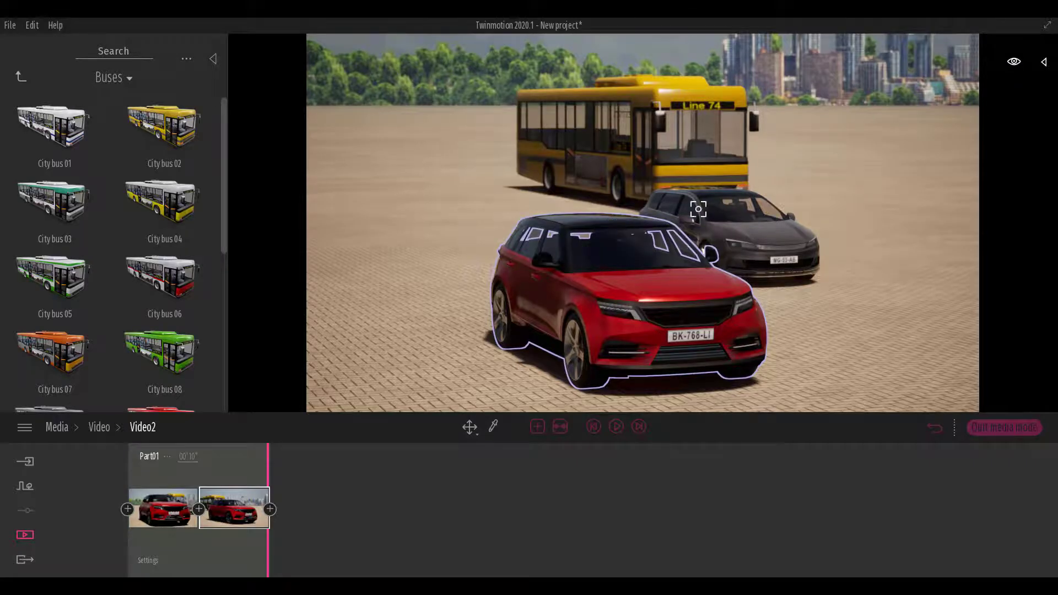
middle_click_drag(698, 209, 724, 234, "shift")
scroll(719, 246, "down", 2)
scroll(725, 234, "up", 3)
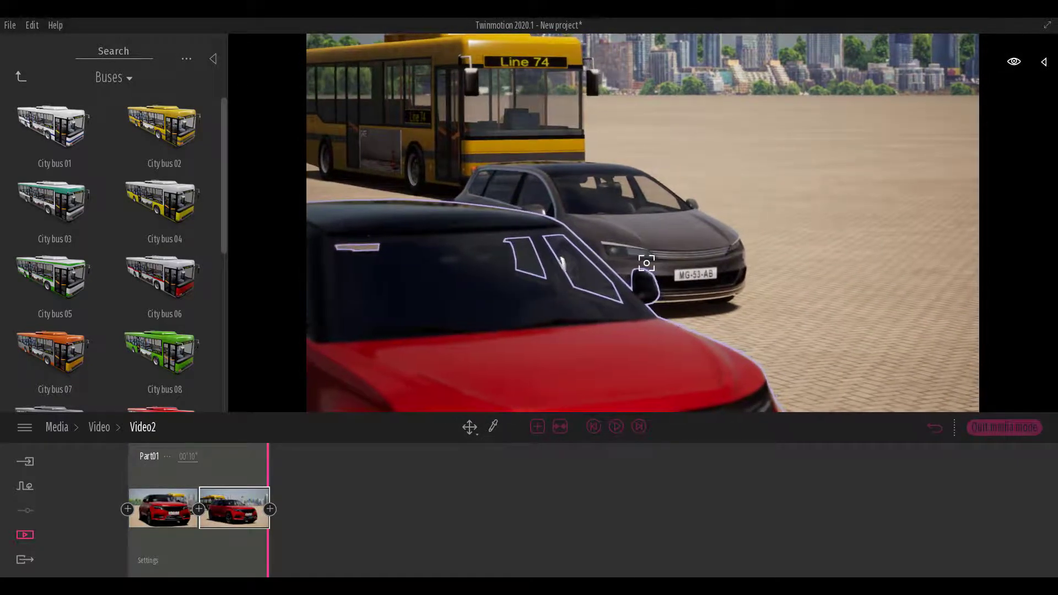
middle_click_drag(647, 263, 653, 276, "shift")
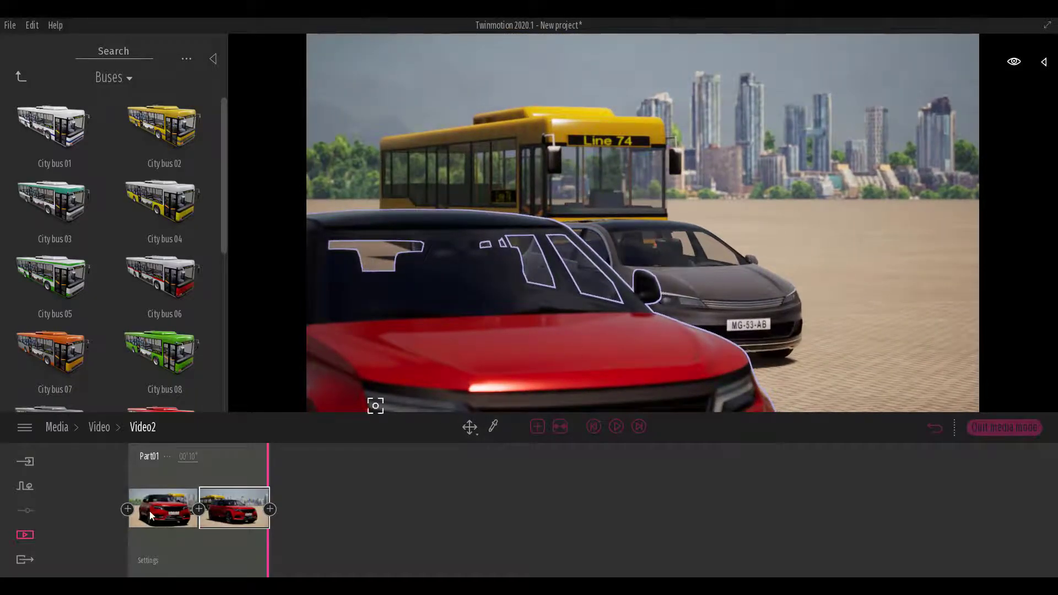
left_click(270, 509)
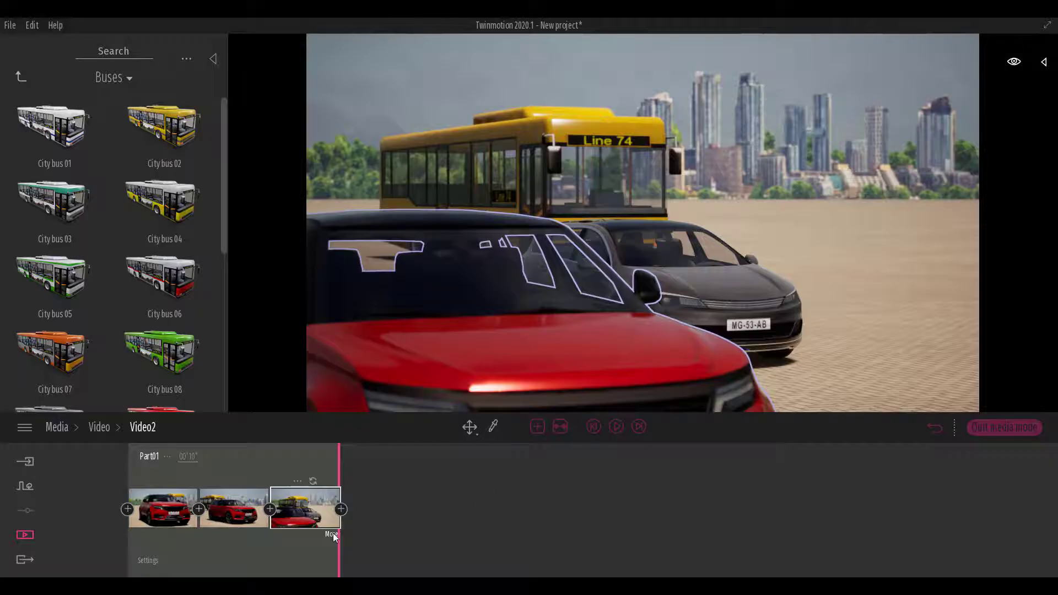
- Raise Part01's DOF bokeh shape from 8 to 13 and go back to Video2's timeline
left_click(333, 533)
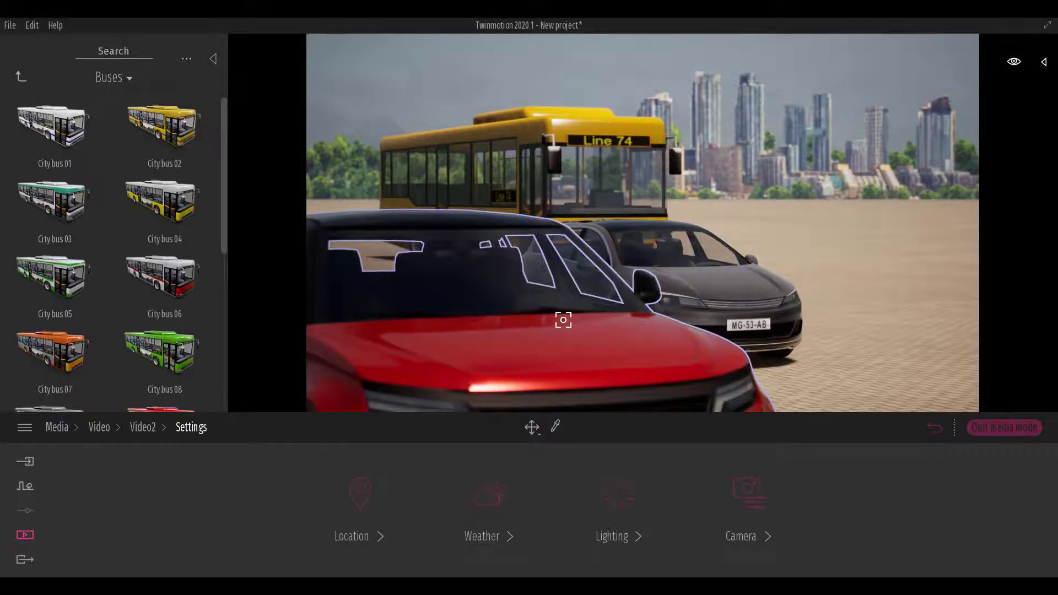
left_click(747, 493)
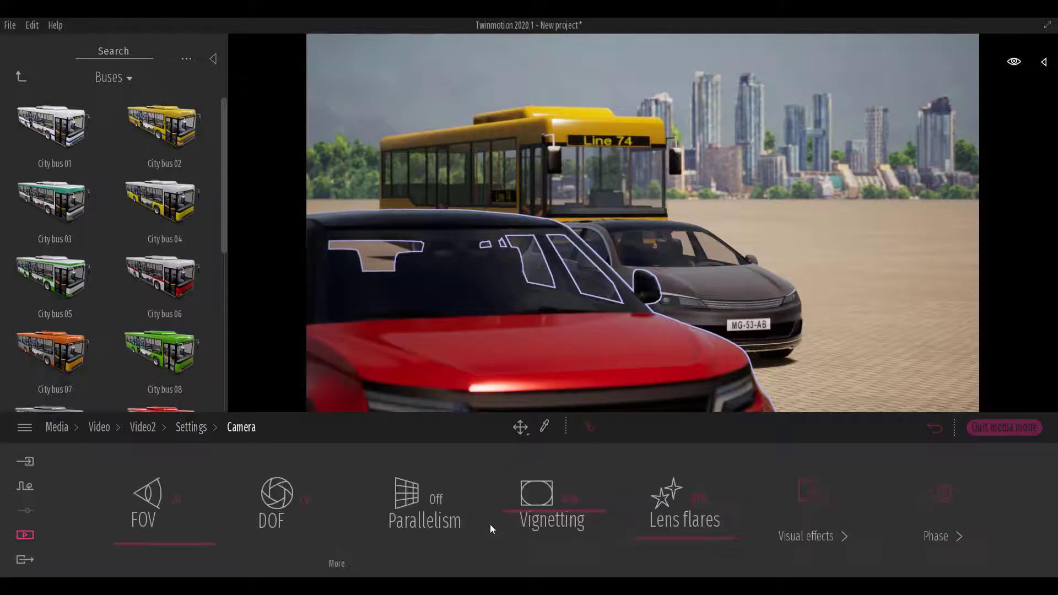
left_click(337, 564)
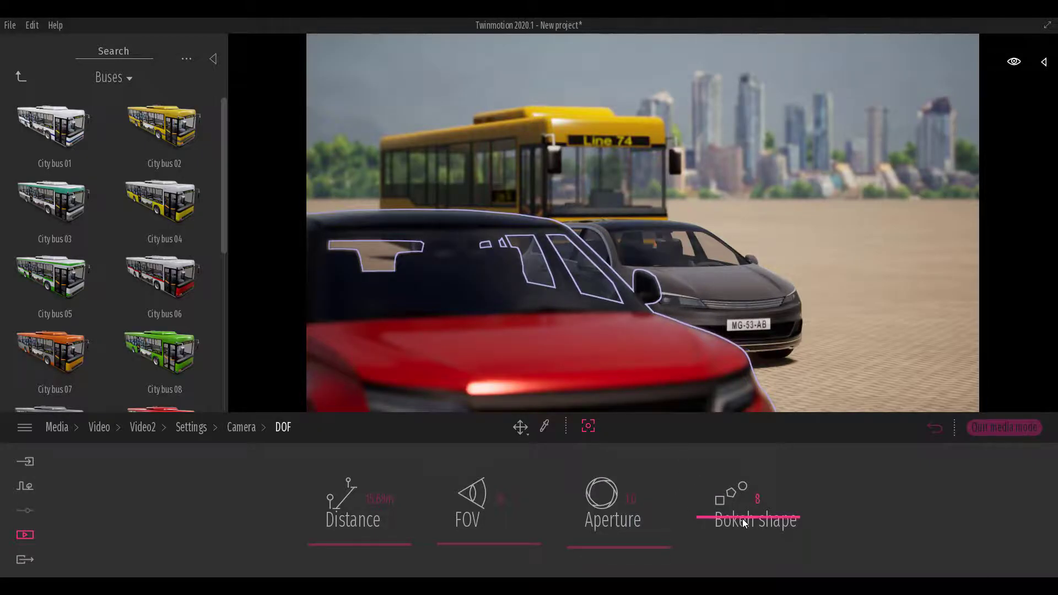
left_click_drag(742, 518, 744, 474)
left_click(142, 428)
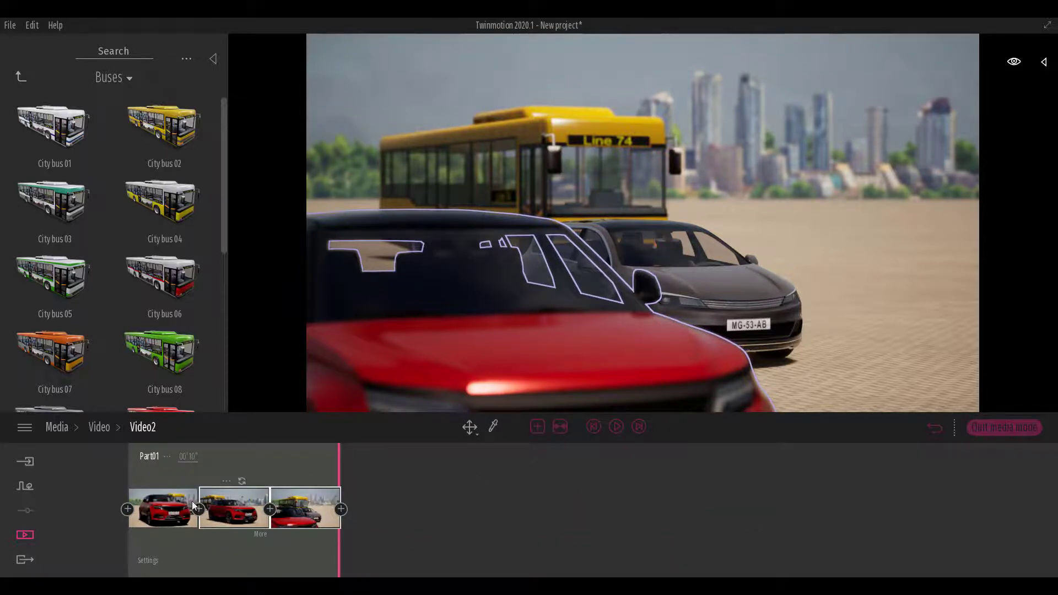
- Preview Video2 from the first keyframe, then delete its second keyframe
left_click(153, 515)
left_click(617, 426)
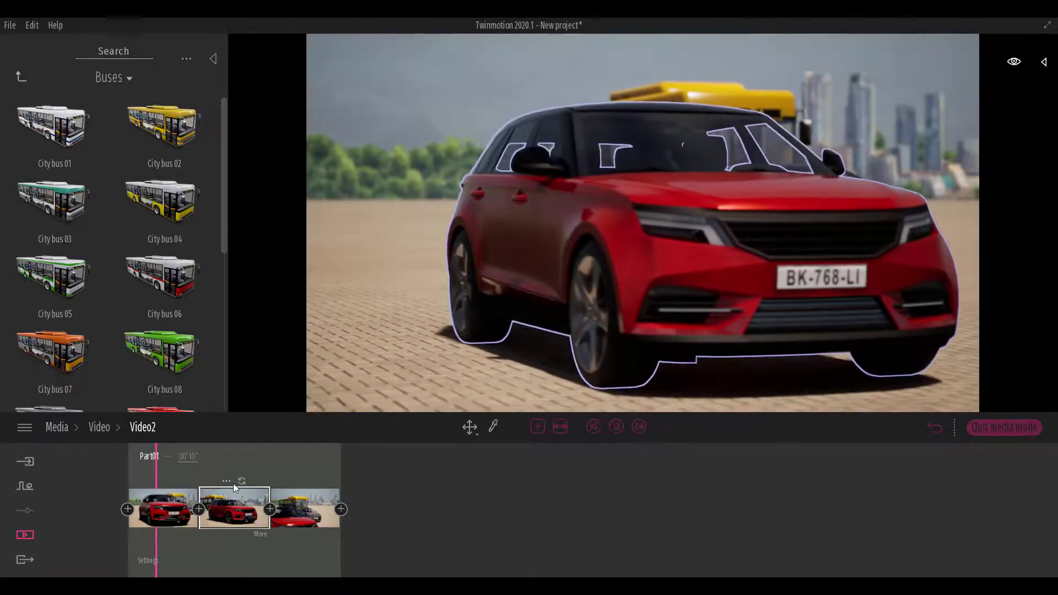
left_click(226, 481)
left_click(220, 431)
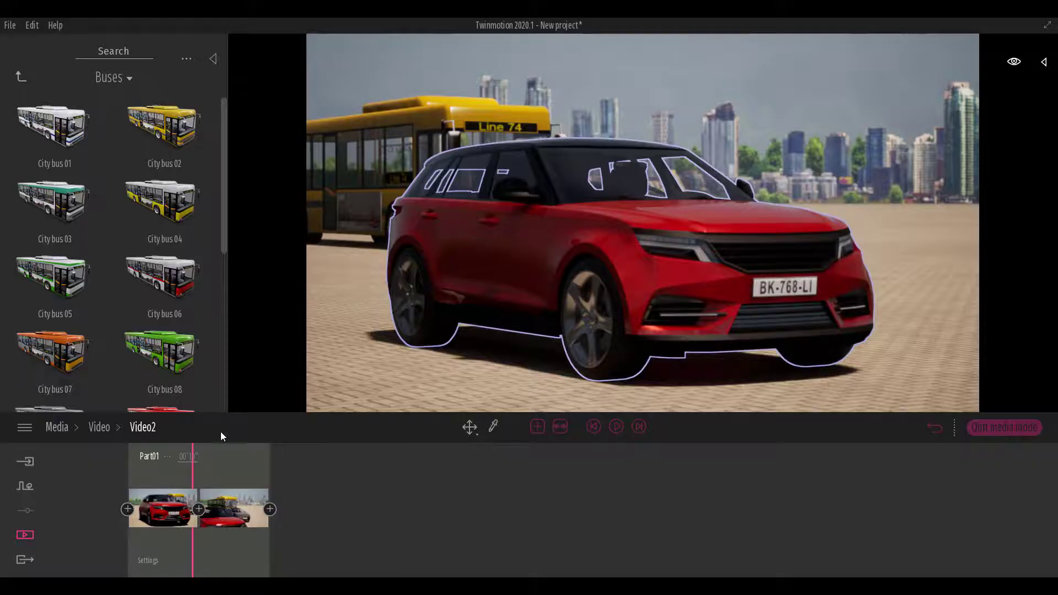
- Play the two-keyframe animation from the first keyframe, then replay it
left_click(154, 504)
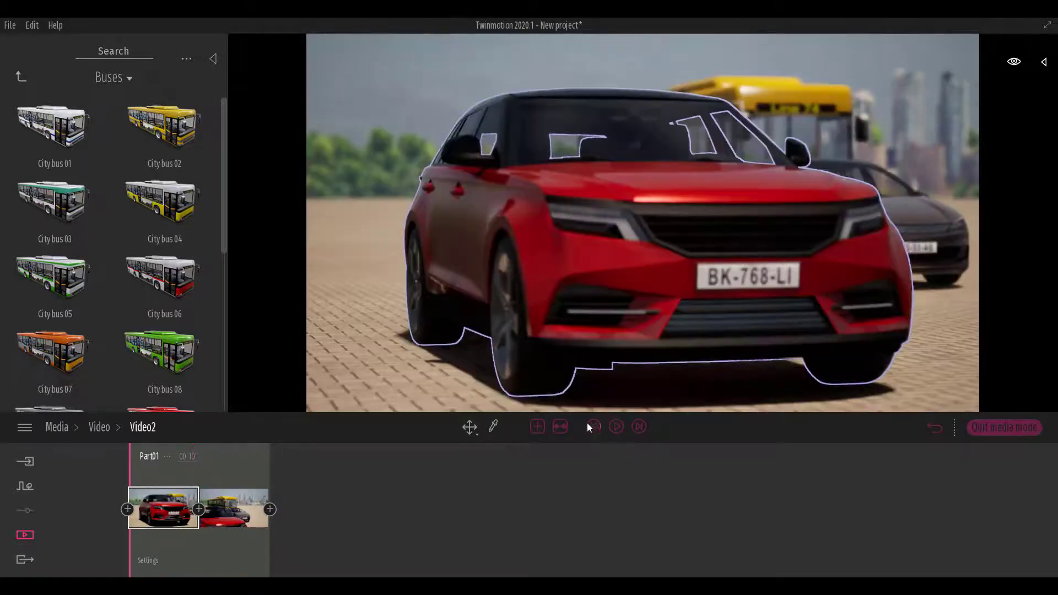
left_click(616, 427)
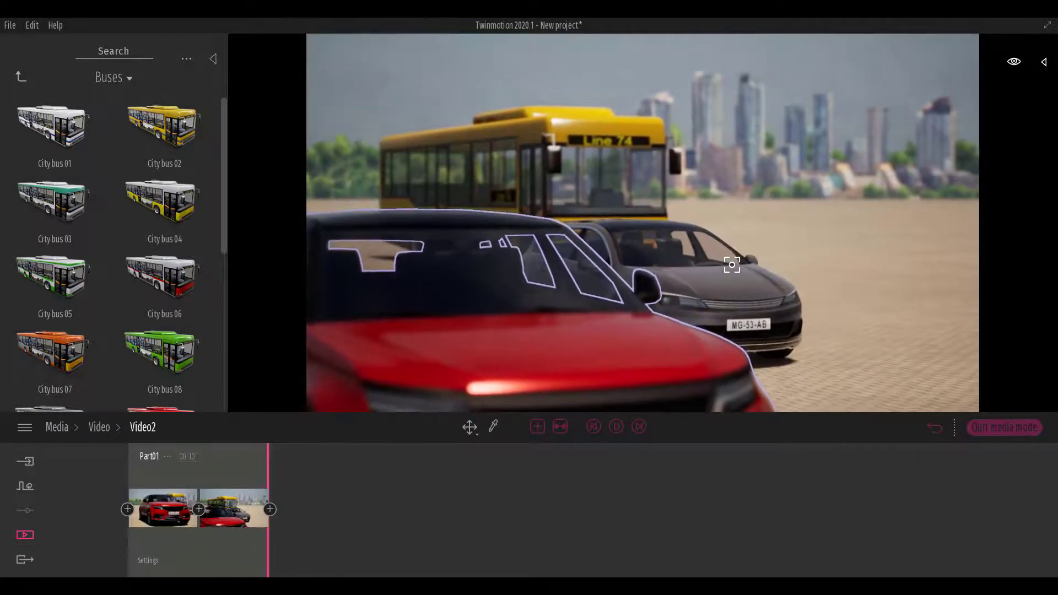
left_click(765, 206)
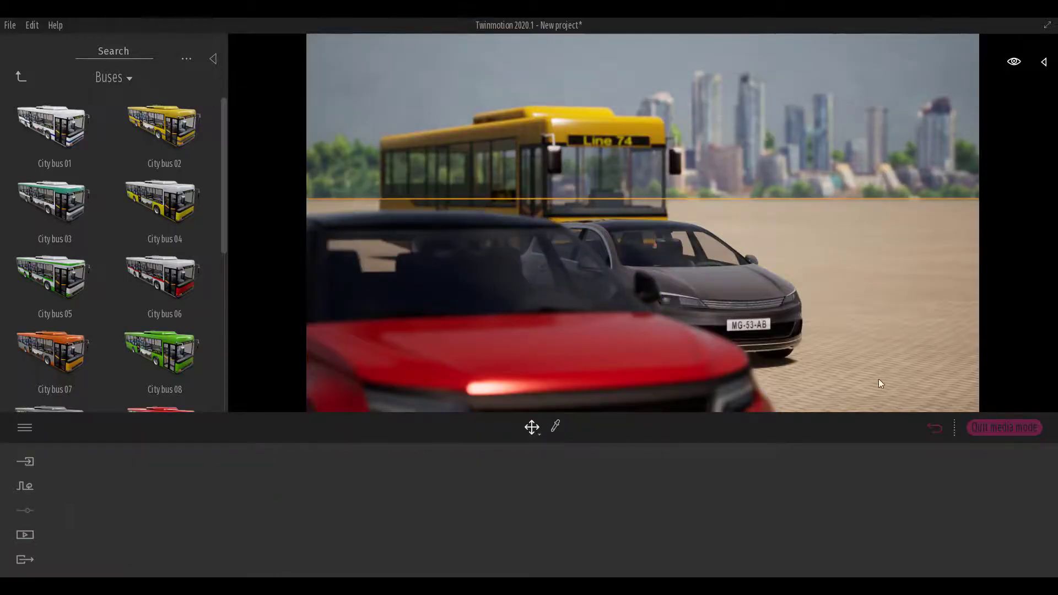
left_click(937, 427)
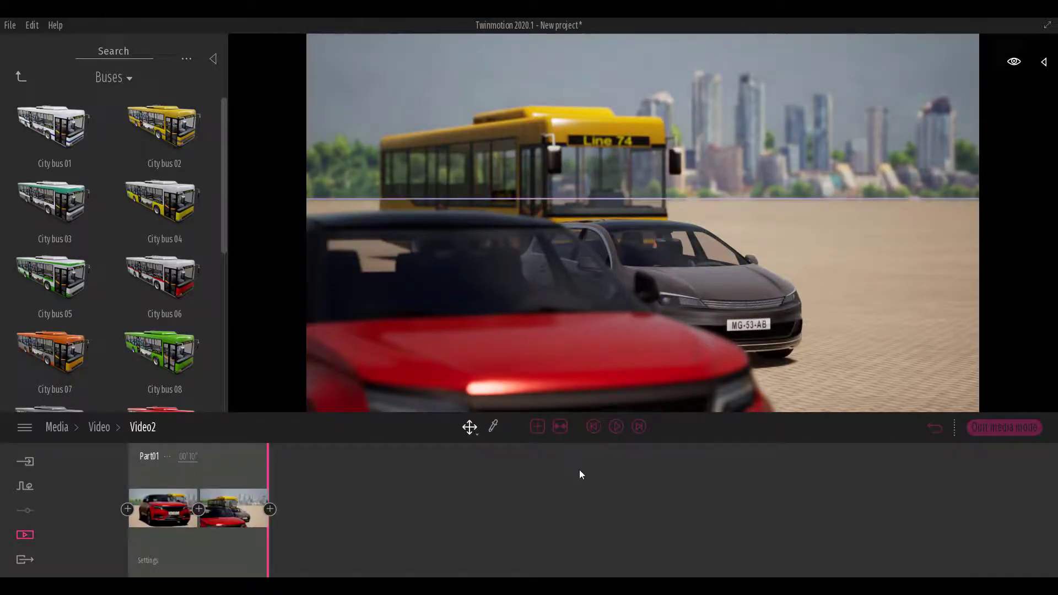
left_click(162, 526)
left_click(616, 427)
- Check Video2's weather settings, then orbit the SketchUp dining room low behind a chair
left_click(162, 510)
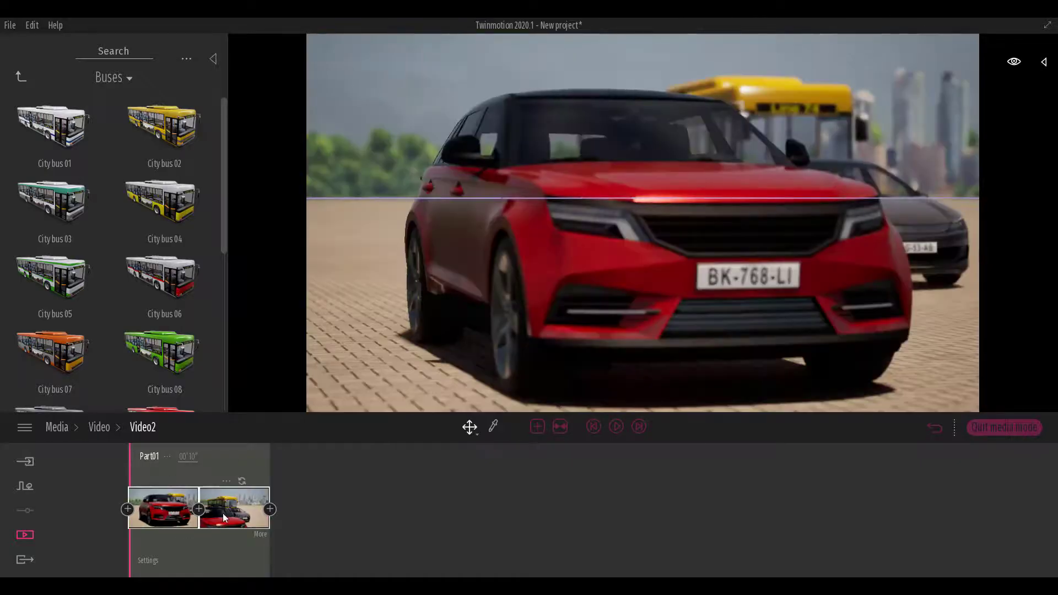
left_click(262, 550)
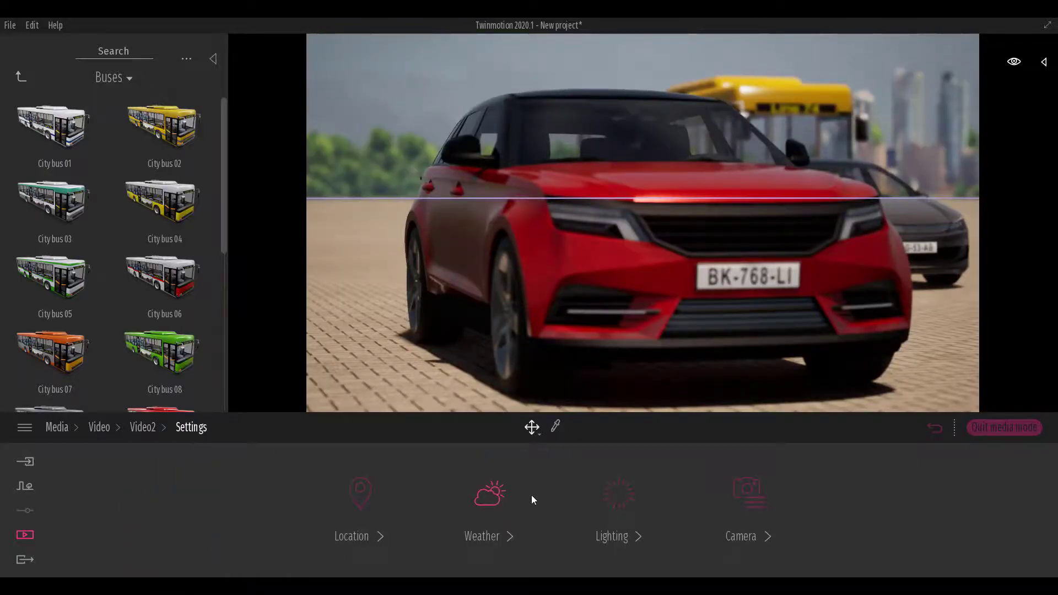
left_click(489, 494)
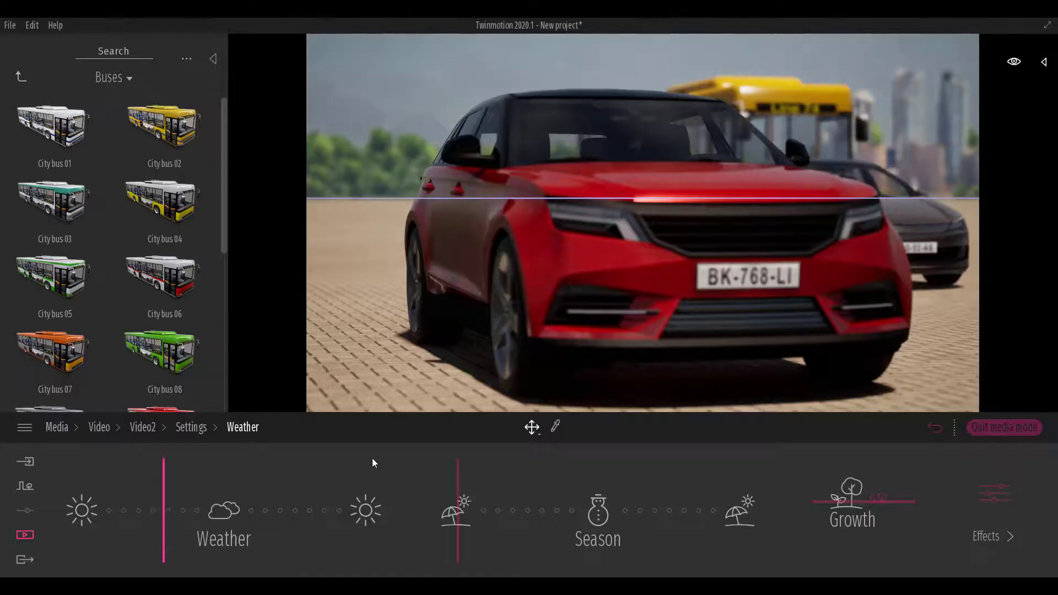
left_click(141, 428)
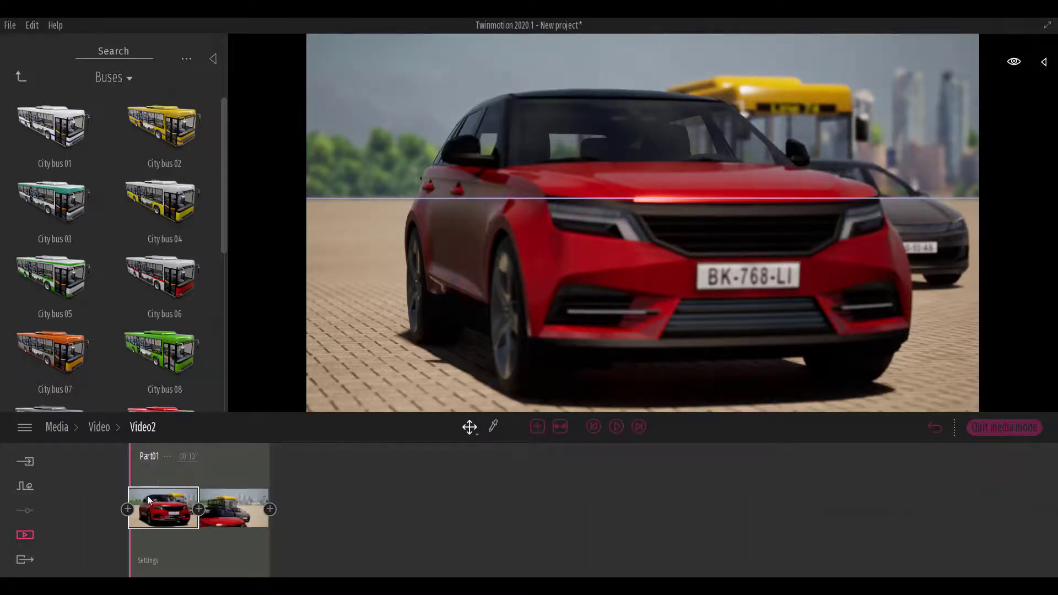
left_click(183, 544)
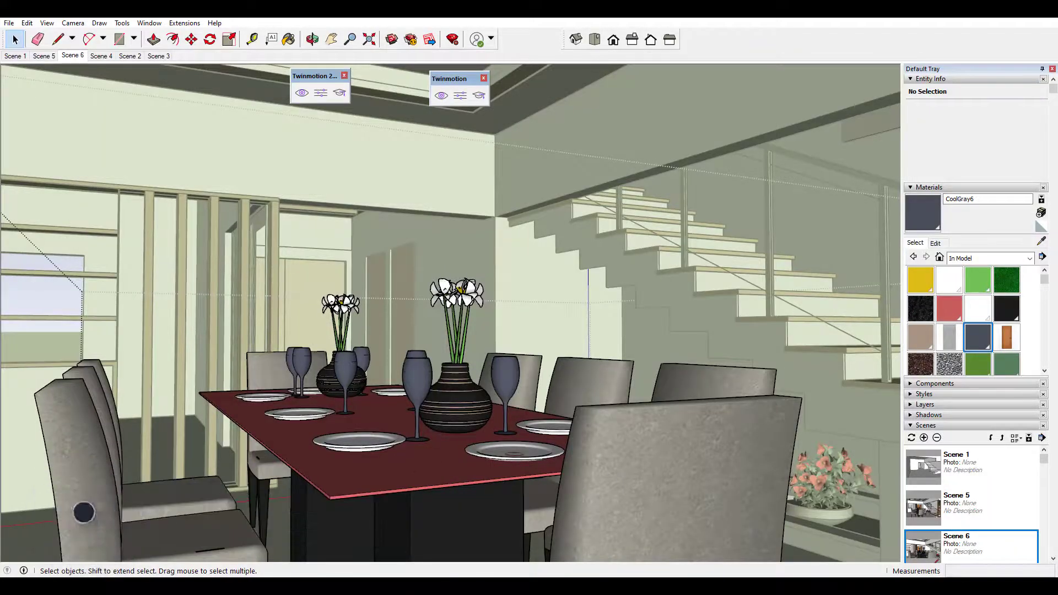
middle_click_drag(421, 423, 389, 228)
- Send the SketchUp dining room through Direct Link into the existing Twinmotion project
key("space")
left_click(301, 93)
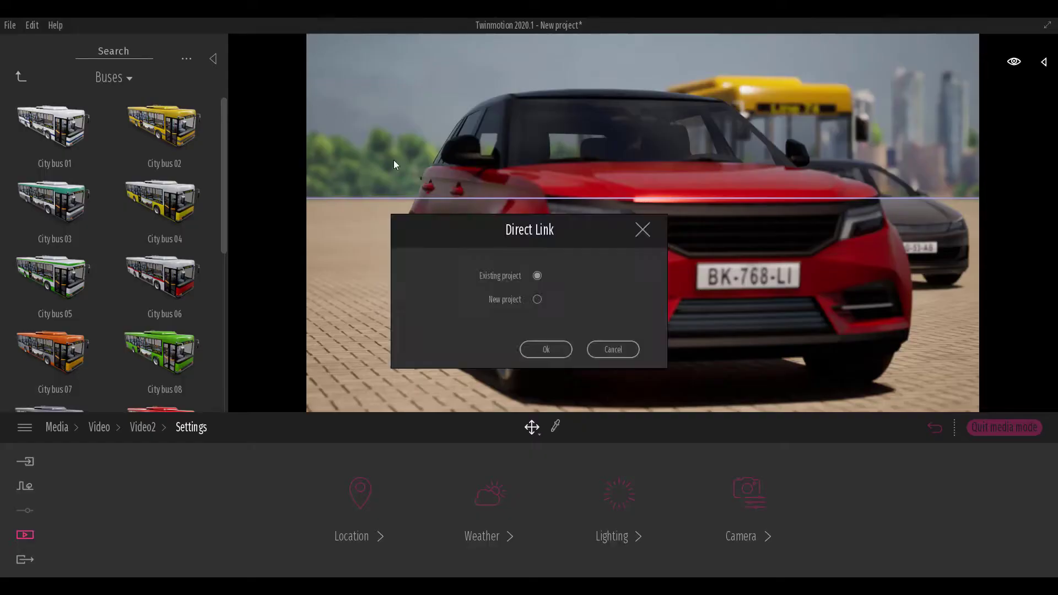
left_click(541, 352)
left_click(547, 341)
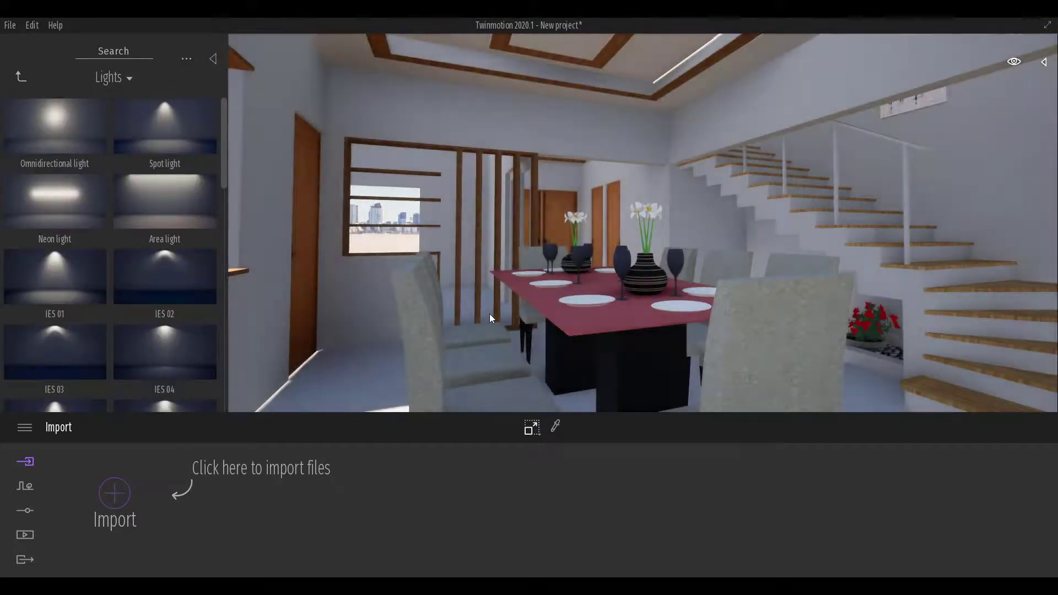
mouse_move(487, 314)
middle_mouse_down()
mouse_move(468, 302)
mouse_move(487, 314)
middle_mouse_up()
scroll(503, 283, "up", 5)
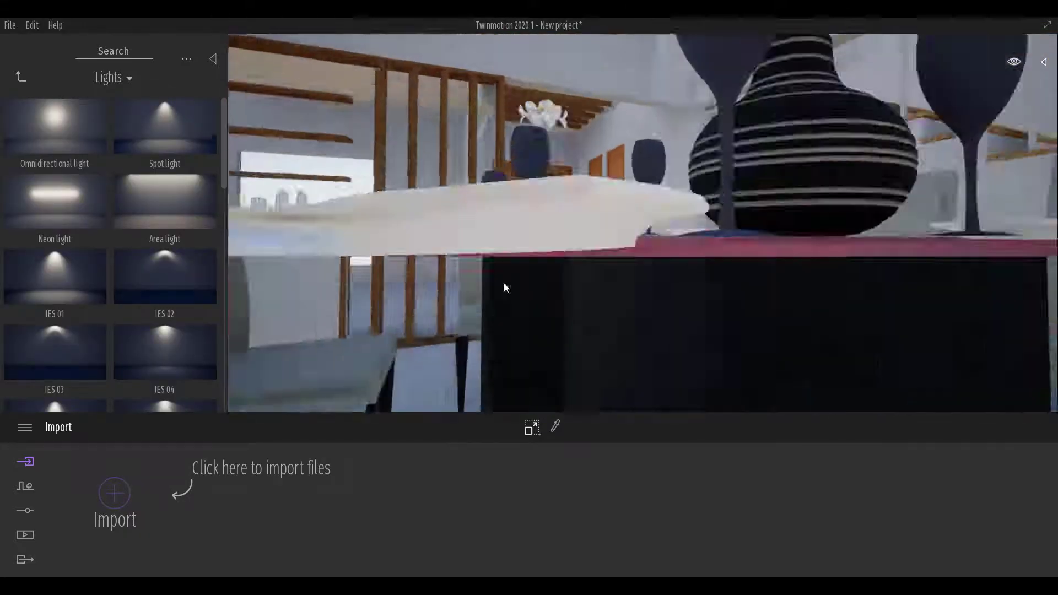
scroll(504, 283, "down", 6)
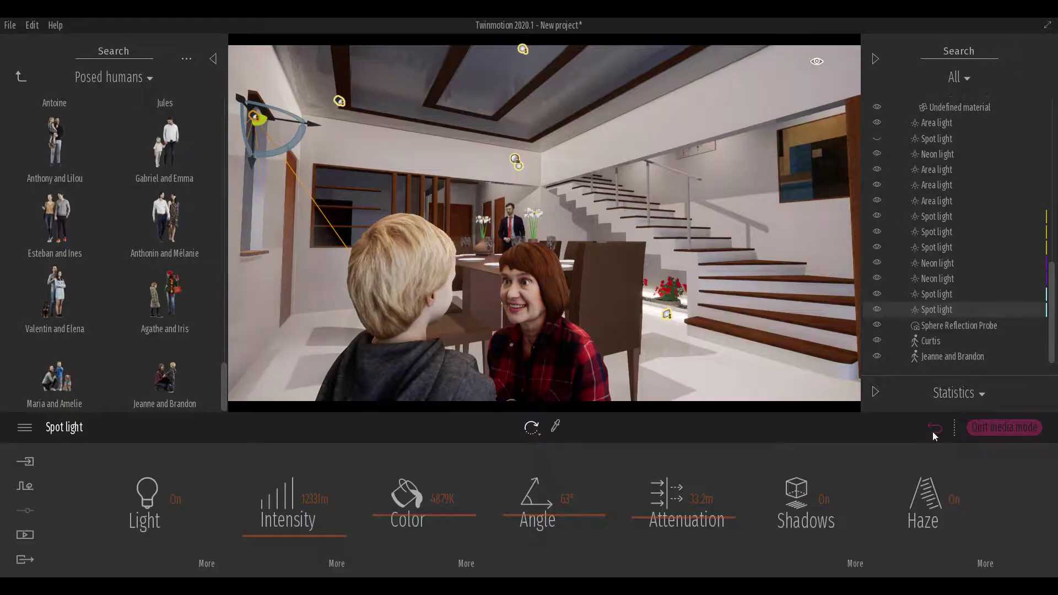
- Increase Video1's camera vignetting to about 80%
left_click(933, 429)
left_click(195, 563)
left_click(618, 497)
left_click(805, 536)
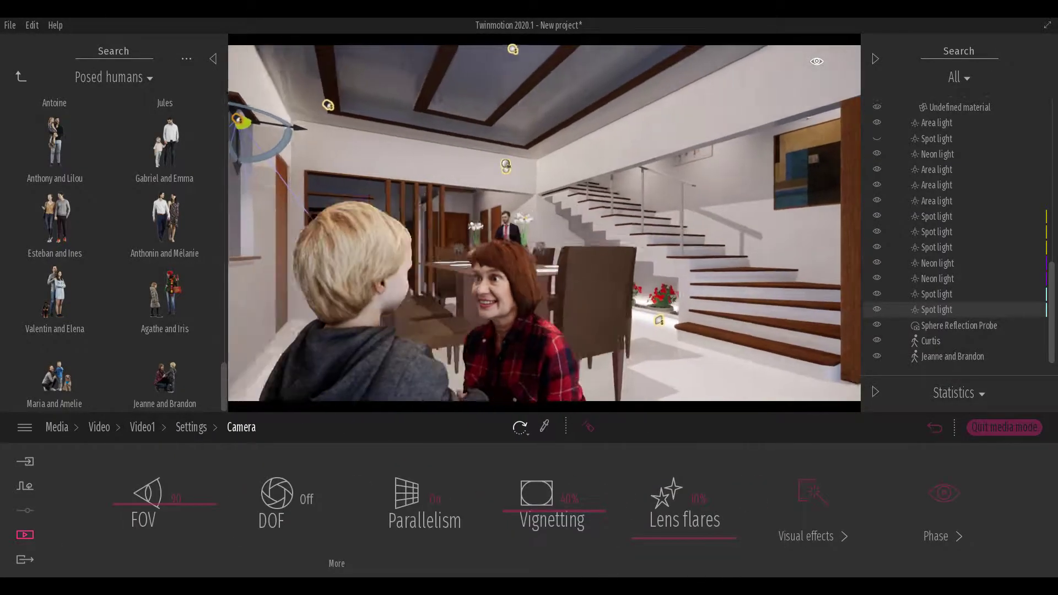
left_click_drag(552, 510, 552, 478)
- Rotate the mother-and-child figures 180° to face the other way
left_click(406, 371)
scroll(407, 371, "down", 5)
left_click_drag(535, 403, 567, 380)
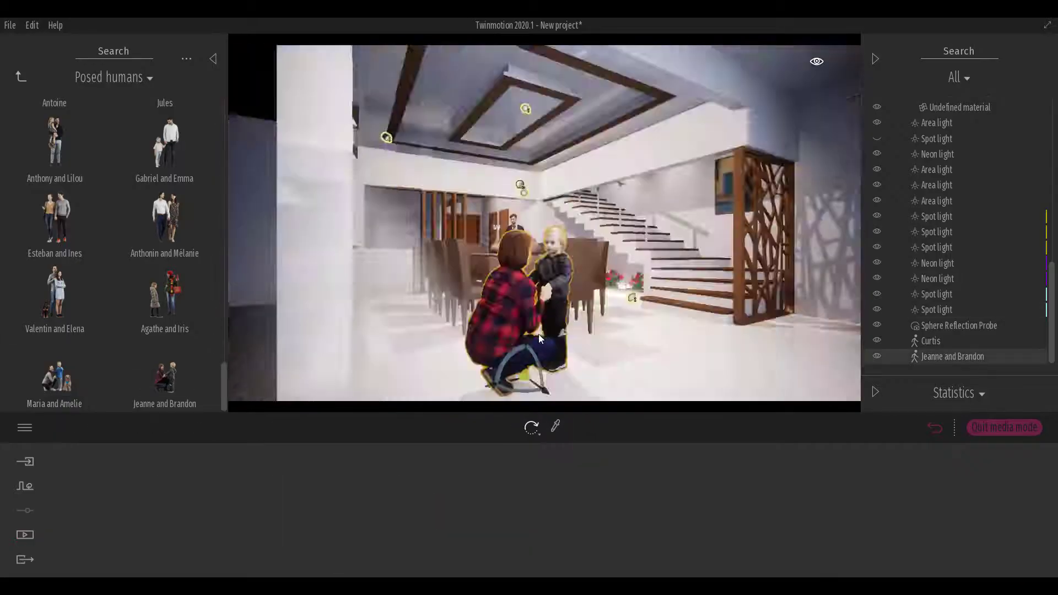
scroll(569, 361, "up", 5)
- Set Video1's lens flares to 0% and enable depth of field focused on the figures
left_click(931, 428)
right_click_drag(544, 224, 545, 283)
left_click(185, 535)
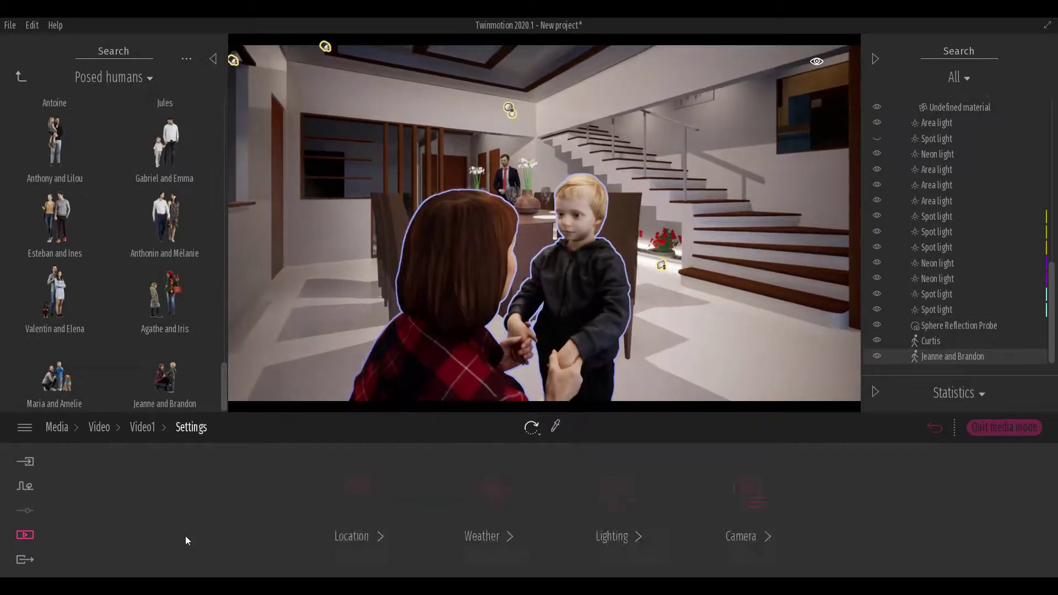
left_click(748, 536)
mouse_move(671, 527)
left_mouse_down()
mouse_move(670, 515)
mouse_move(671, 530)
left_mouse_up()
left_click(277, 499)
left_click(276, 498)
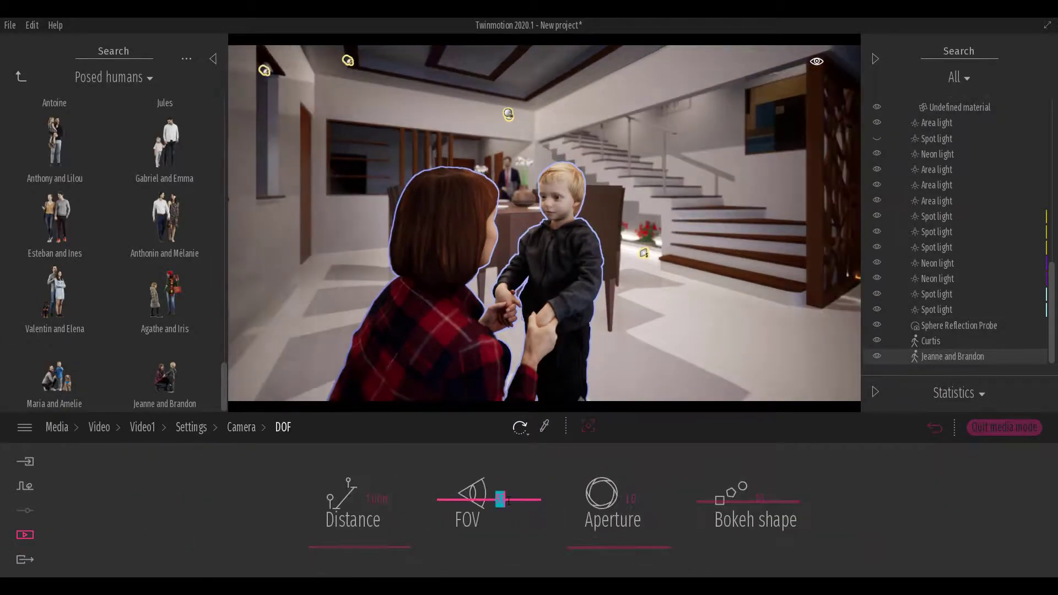
left_click(501, 499)
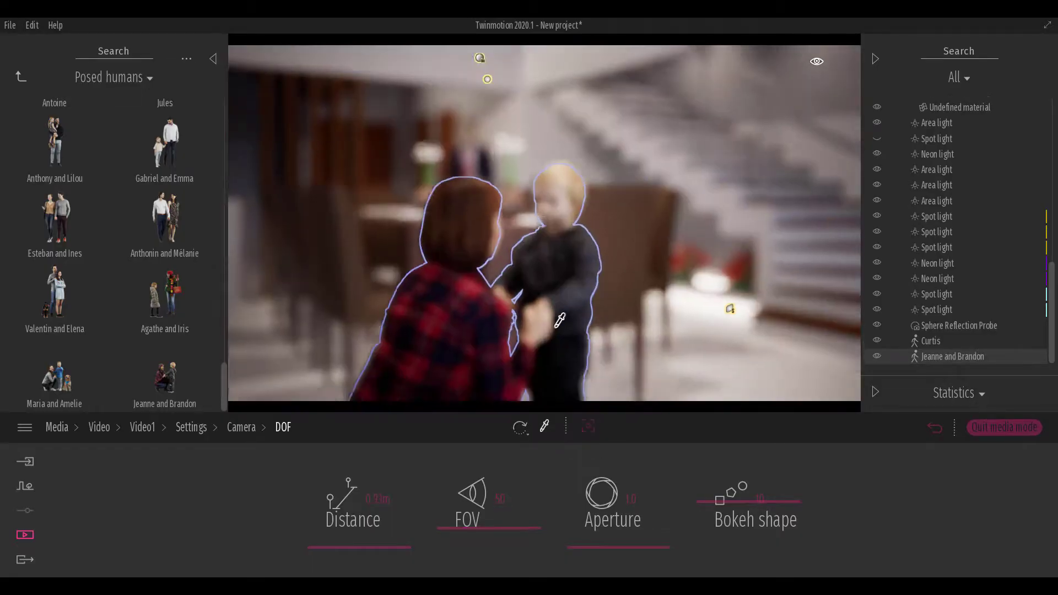
left_click(143, 428)
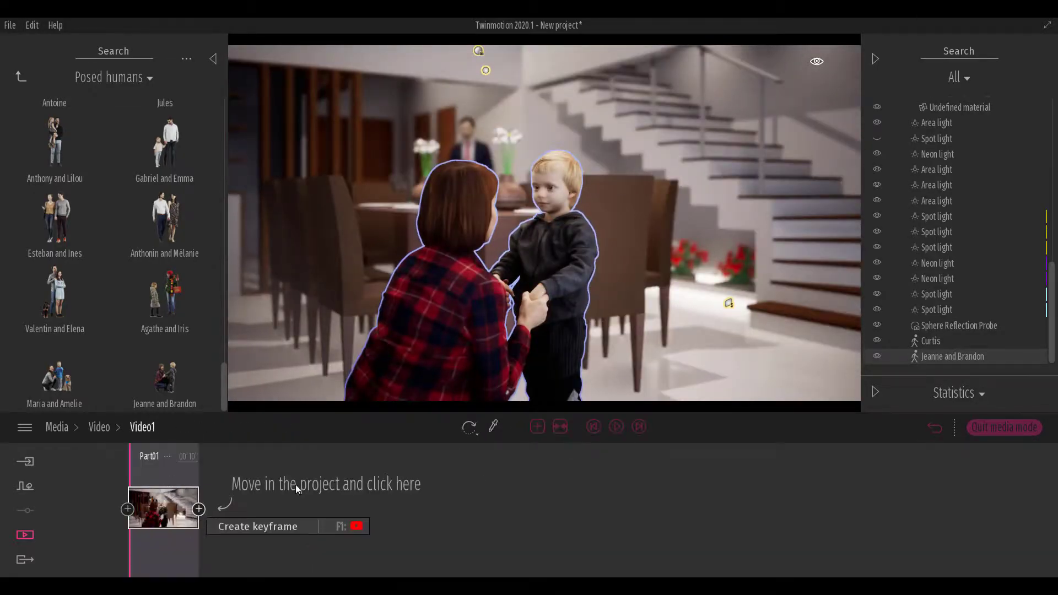
- Add keyframes at the dining-table view and the standing man, then preview Video1
middle_click_drag(551, 306, 606, 226, "shift")
scroll(496, 165, "up", 8)
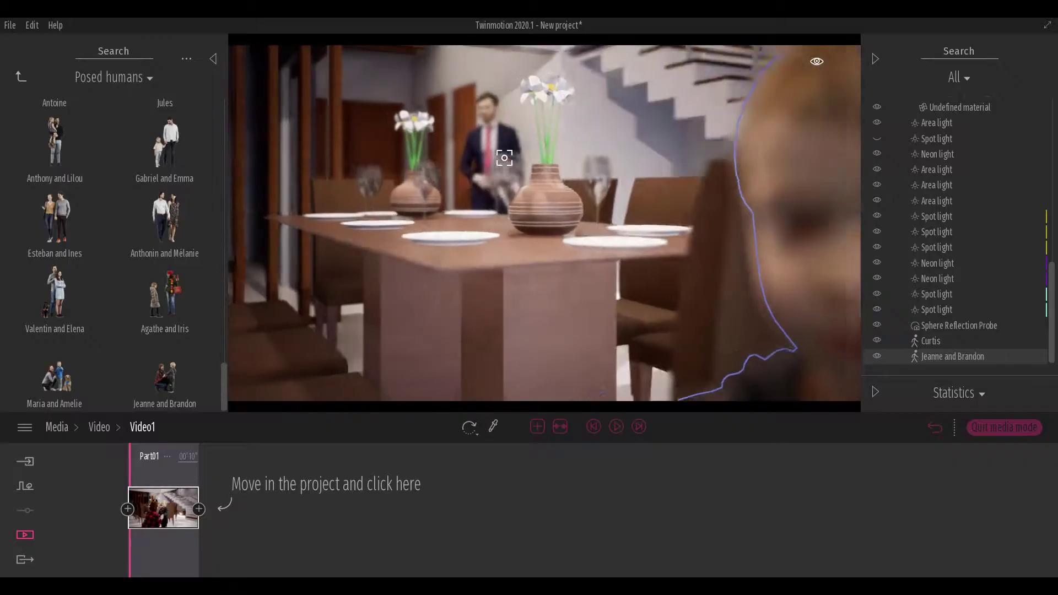
left_click(199, 509)
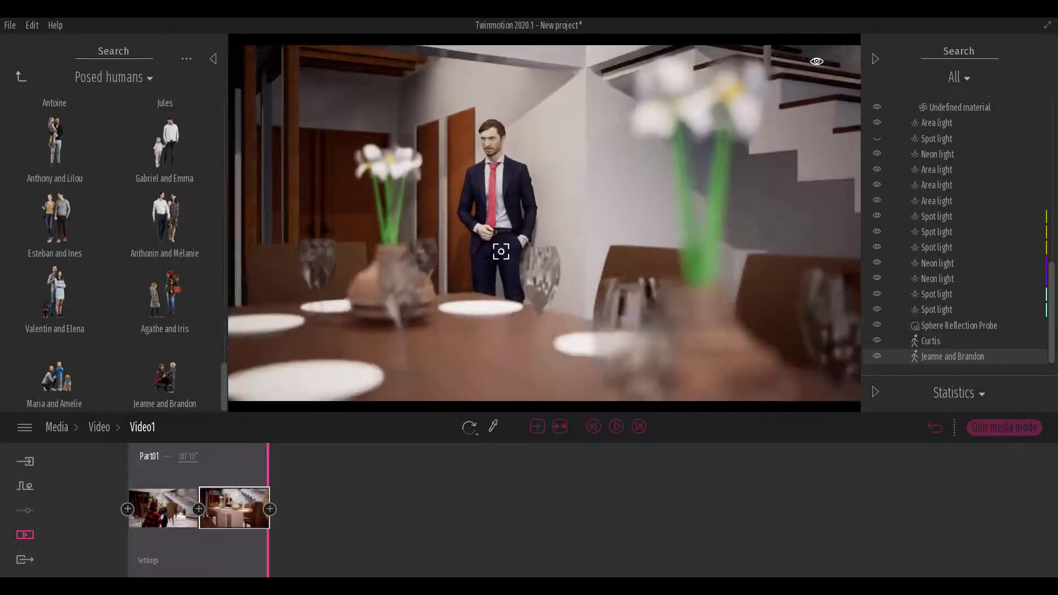
left_click(290, 524)
left_click(614, 428)
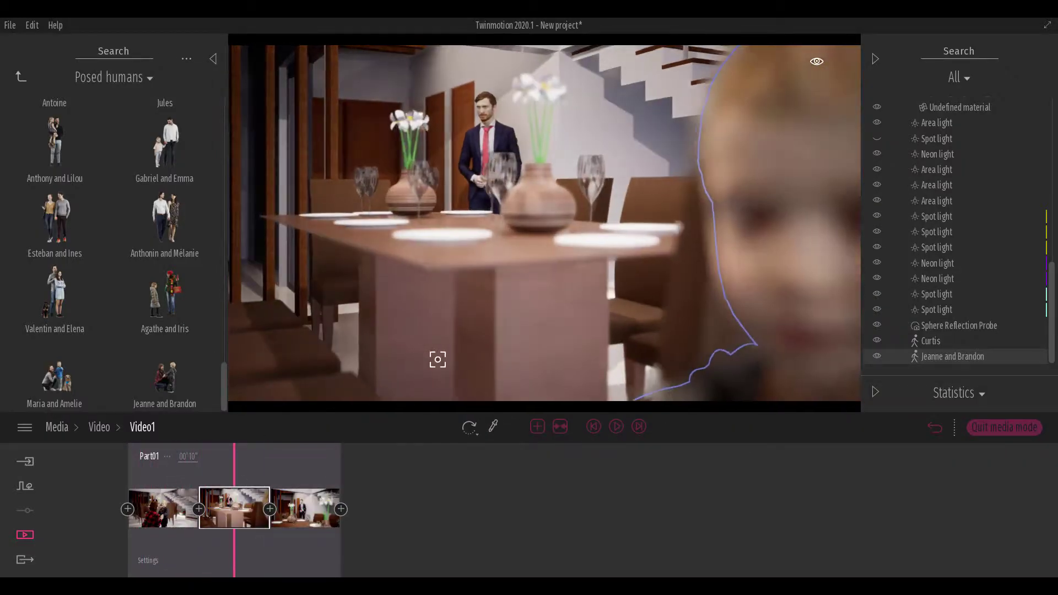
left_click(163, 507)
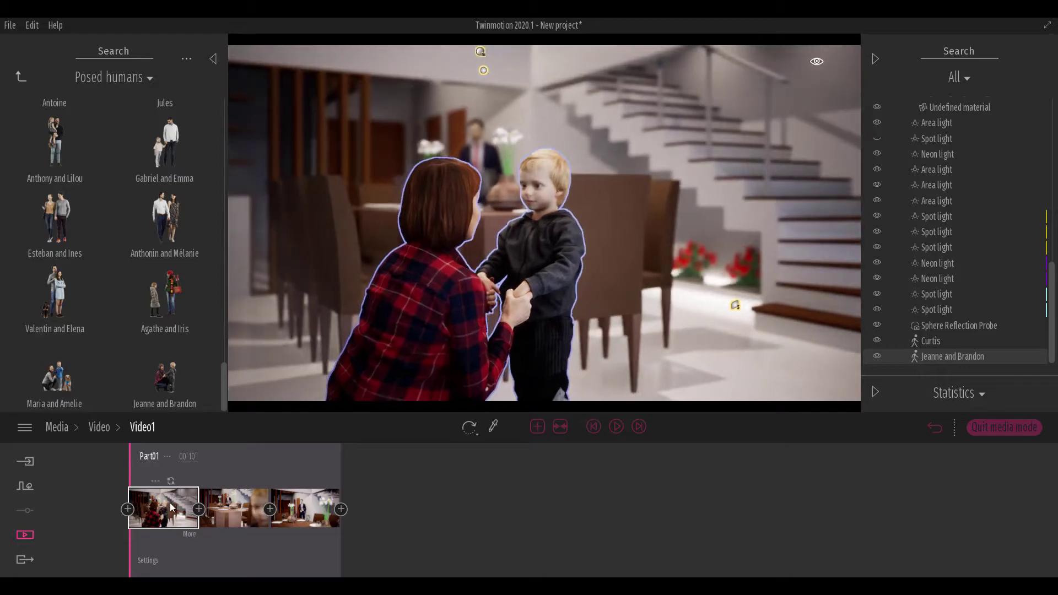